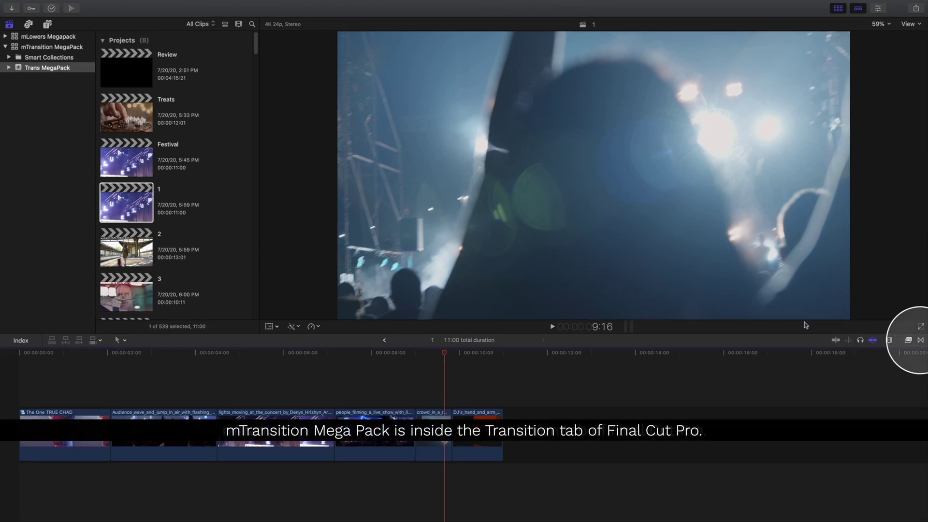
Step: Filter the Transitions browser to the mTransition Mega Pack category
{"action": "left_click", "coordinate": [920, 341]}
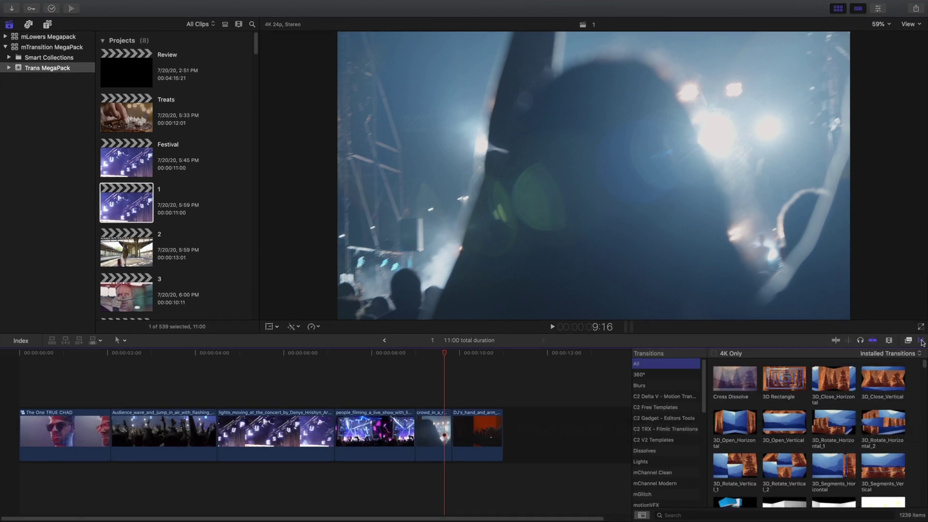
{"action": "left_click_drag", "start_coordinate": [704, 372], "coordinate": [709, 445]}
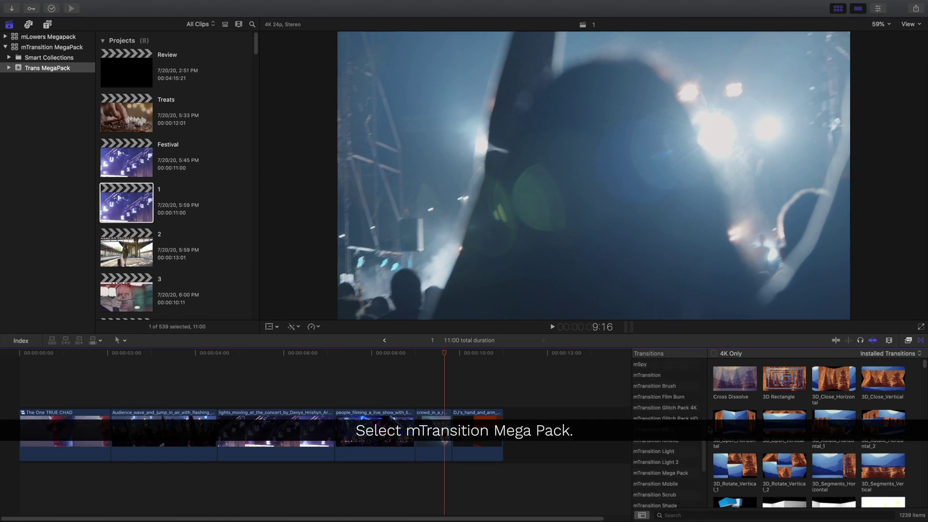
{"action": "left_click", "coordinate": [692, 435]}
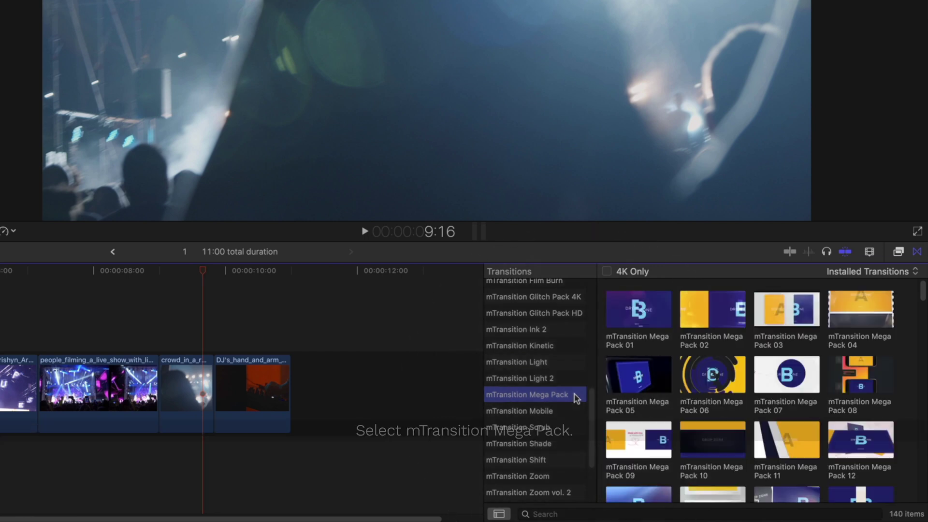
Step: Preview Mega Pack 56, 55 and 83 by skimming their thumbnails
{"action": "left_click_drag", "start_coordinate": [919, 296], "coordinate": [921, 373]}
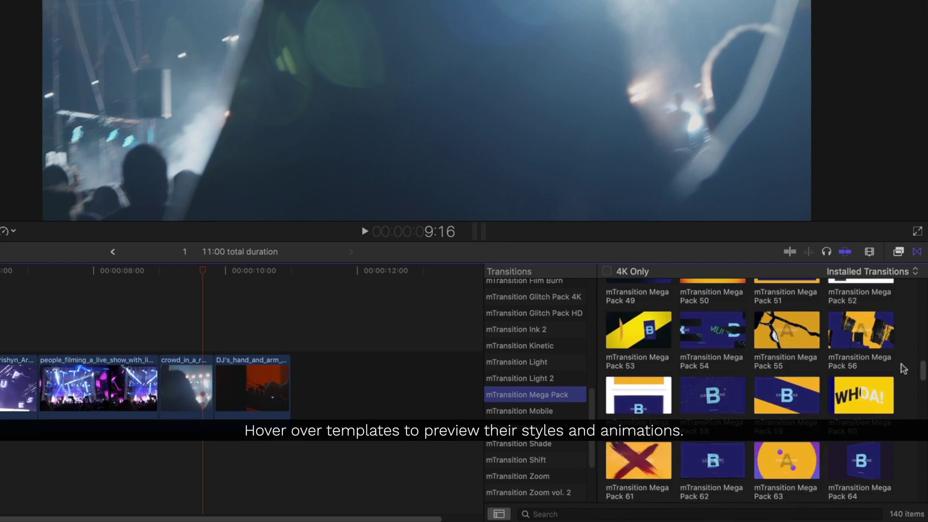
{"action": "mouse_move", "coordinate": [883, 349]}
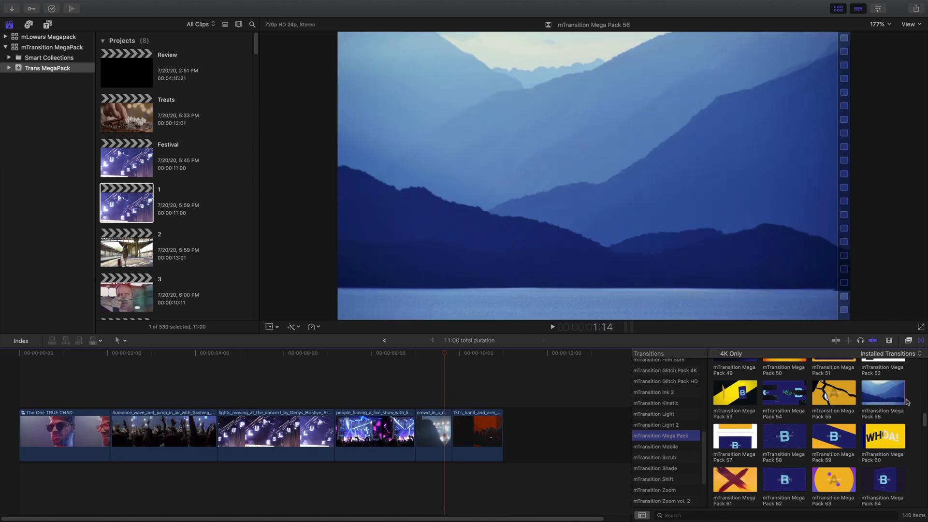
{"action": "mouse_move", "coordinate": [824, 402]}
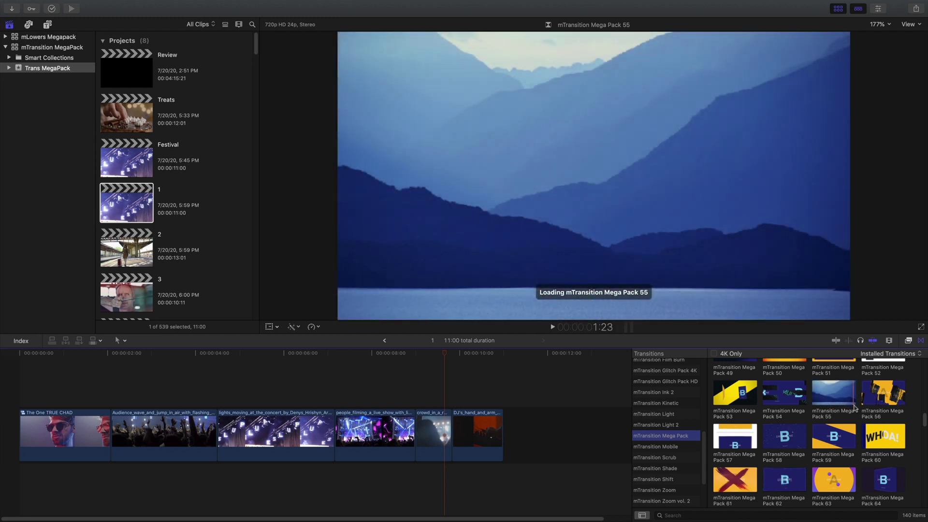
{"action": "scroll", "coordinate": [858, 425], "scroll_direction": "down", "scroll_amount": 3}
{"action": "scroll", "coordinate": [858, 426], "scroll_direction": "down", "scroll_amount": 5}
{"action": "mouse_move", "coordinate": [849, 391]}
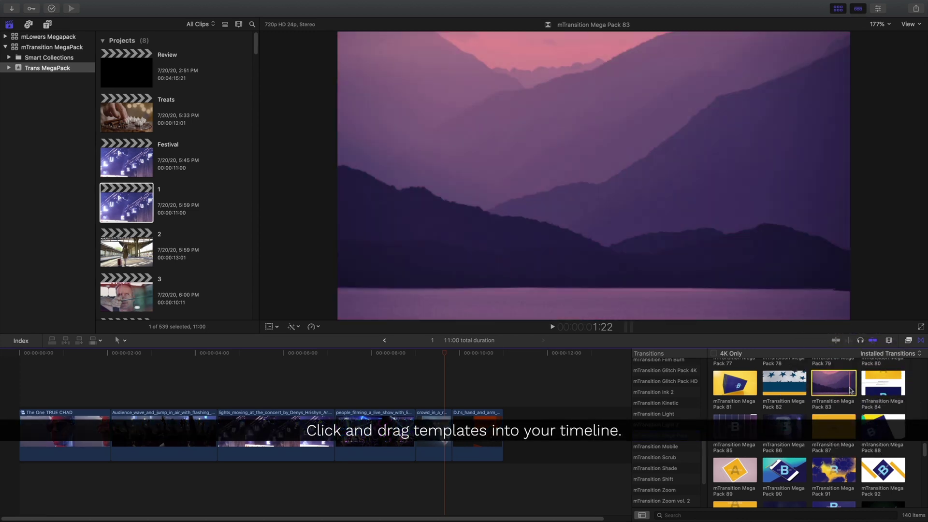
Step: Drop Mega Pack 83 between the concert-lights and people-filming clips and play it
{"action": "left_click_drag", "start_coordinate": [850, 392], "coordinate": [309, 439]}
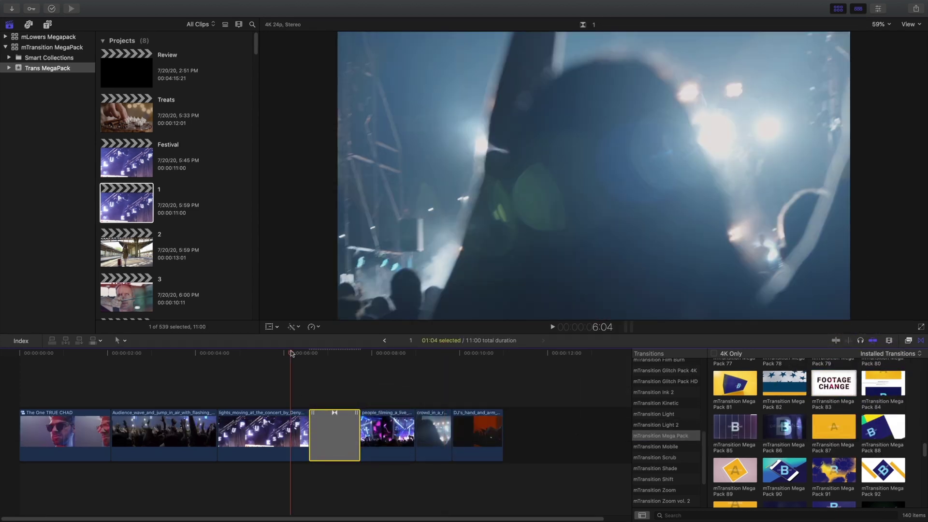
{"action": "left_click", "coordinate": [291, 354]}
{"action": "key", "text": "space"}
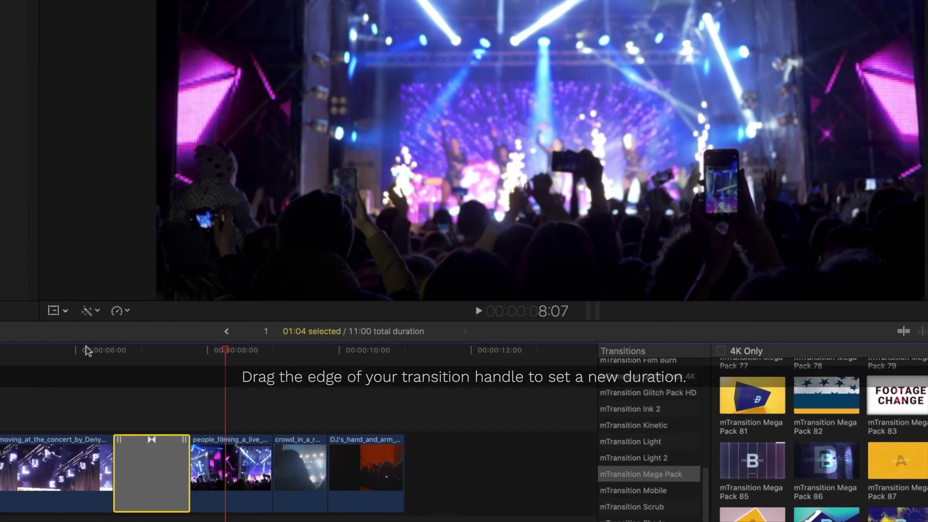
Step: Lengthen the transition into the earlier clip and shift it four frames later in the precision editor
{"action": "left_click_drag", "start_coordinate": [115, 456], "coordinate": [54, 453]}
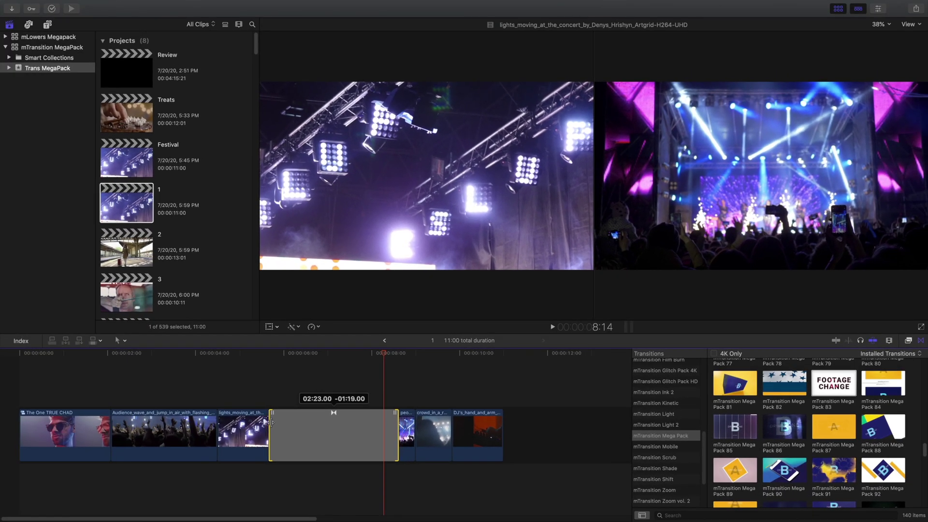
{"action": "left_click_drag", "start_coordinate": [268, 422], "coordinate": [268, 422]}
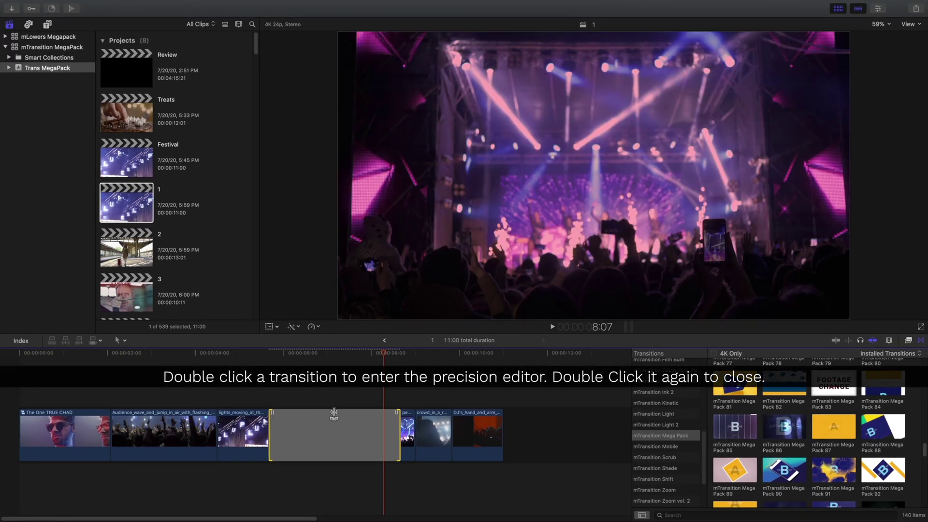
{"action": "double_click", "coordinate": [334, 415]}
{"action": "left_click_drag", "start_coordinate": [332, 436], "coordinate": [310, 442]}
{"action": "double_click", "coordinate": [321, 438]}
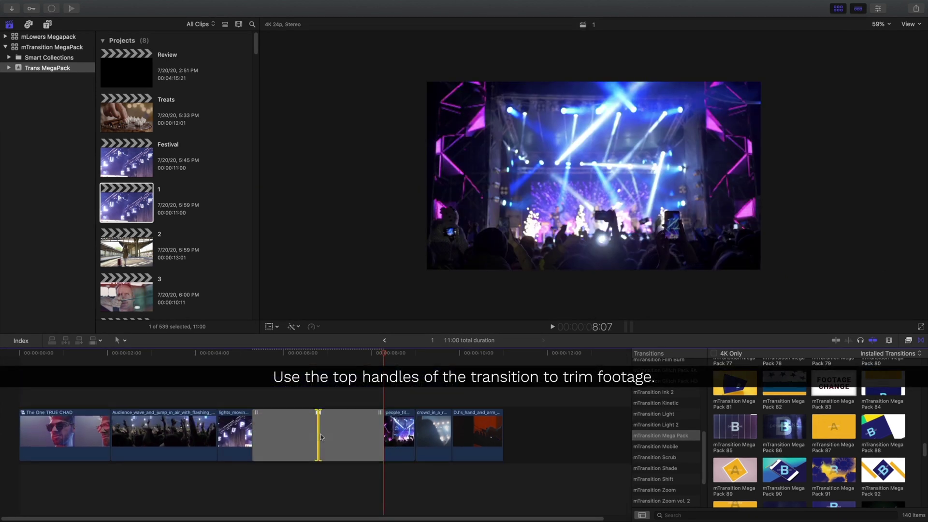
Step: Extend the transition's left edge six frames, play it, and return to the SWIFT title frame
{"action": "left_click", "coordinate": [271, 422]}
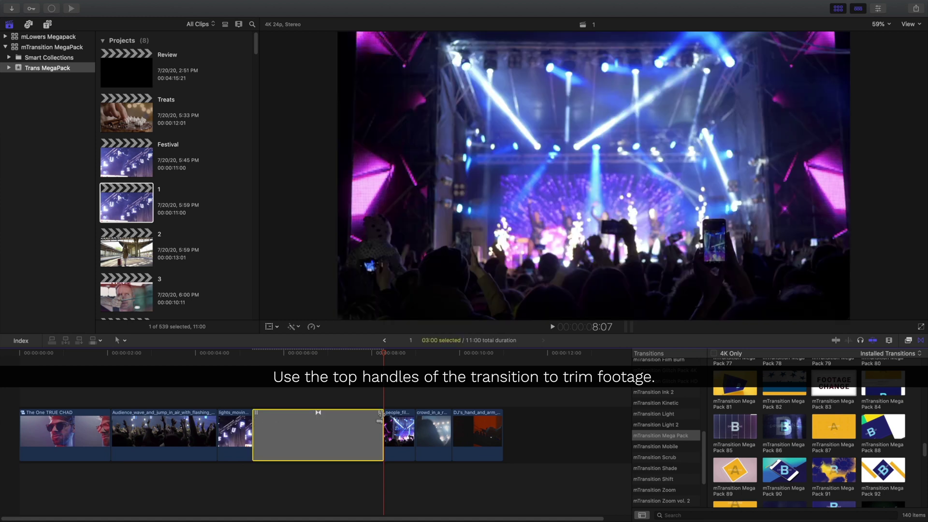
{"action": "mouse_move", "coordinate": [380, 414]}
{"action": "left_mouse_down"}
{"action": "mouse_move", "coordinate": [365, 414]}
{"action": "mouse_move", "coordinate": [381, 415]}
{"action": "left_mouse_up"}
{"action": "left_click_drag", "start_coordinate": [263, 420], "coordinate": [267, 413]}
{"action": "key", "text": "space"}
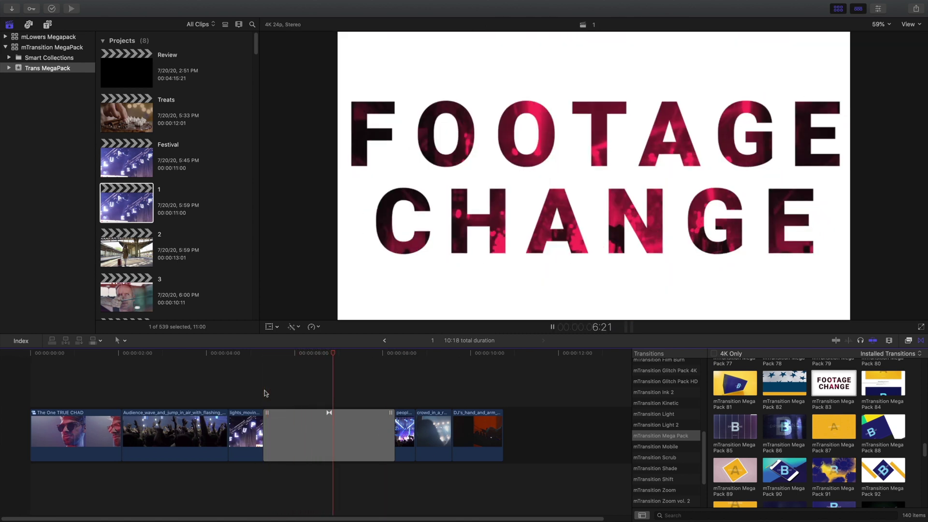
{"action": "key", "text": "space"}
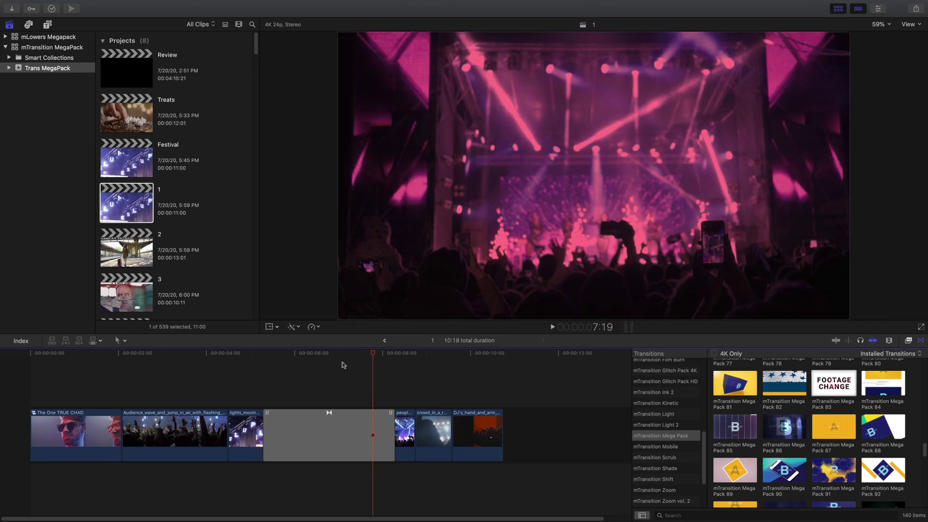
{"action": "left_click_drag", "start_coordinate": [372, 357], "coordinate": [307, 366]}
Step: Replace the SWIFT title text with RAVE
{"action": "double_click", "coordinate": [563, 183]}
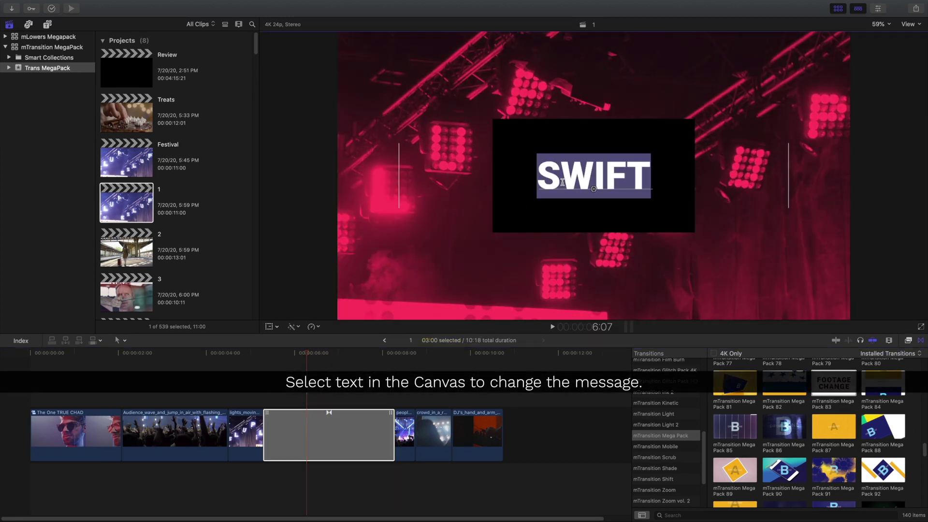
{"action": "type", "text": "RAVE"}
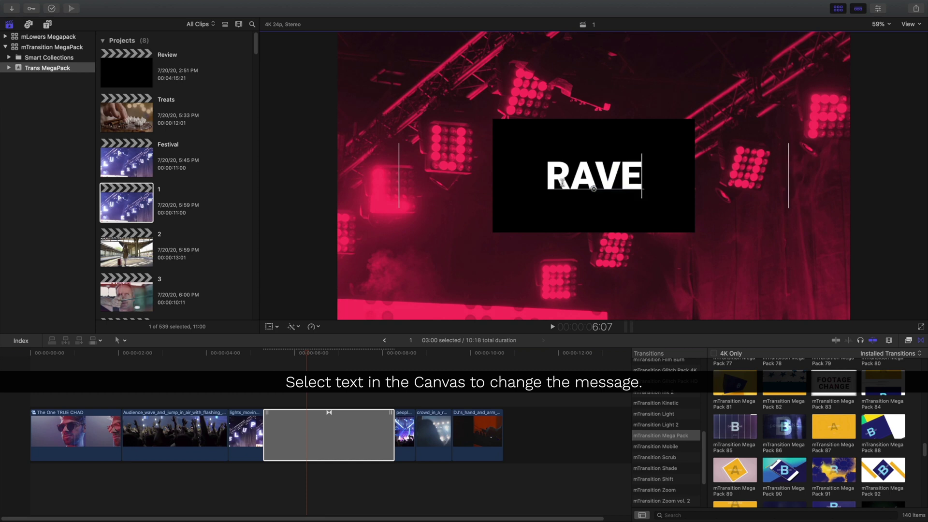
{"action": "left_click", "coordinate": [308, 354]}
Step: Select the FOOTAGE CHANGE title at 7:13 and play back the transition with the new words
{"action": "left_click", "coordinate": [362, 353]}
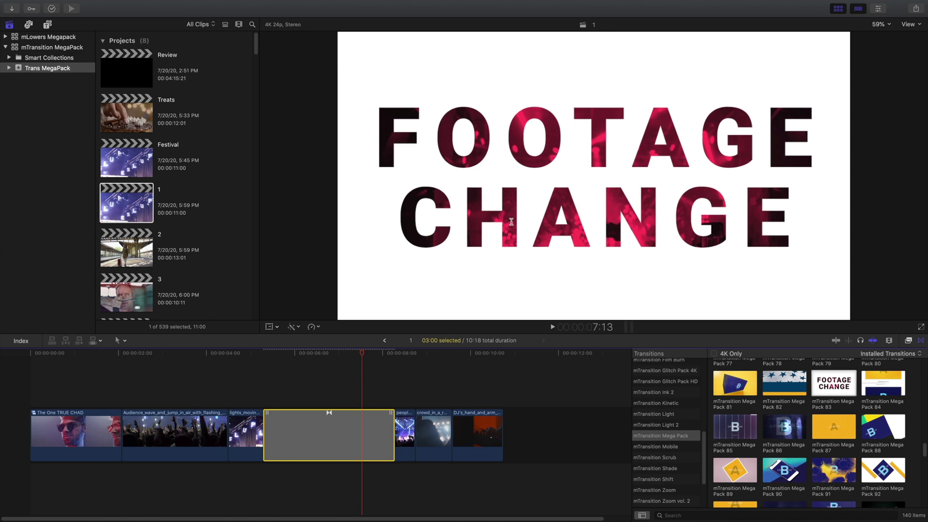
{"action": "left_click", "coordinate": [511, 221]}
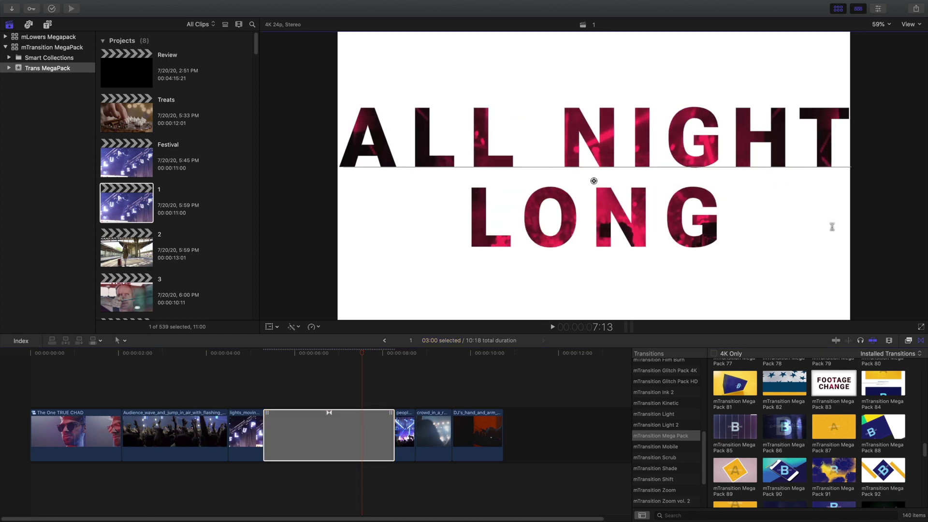
{"action": "key", "text": "shift+slash"}
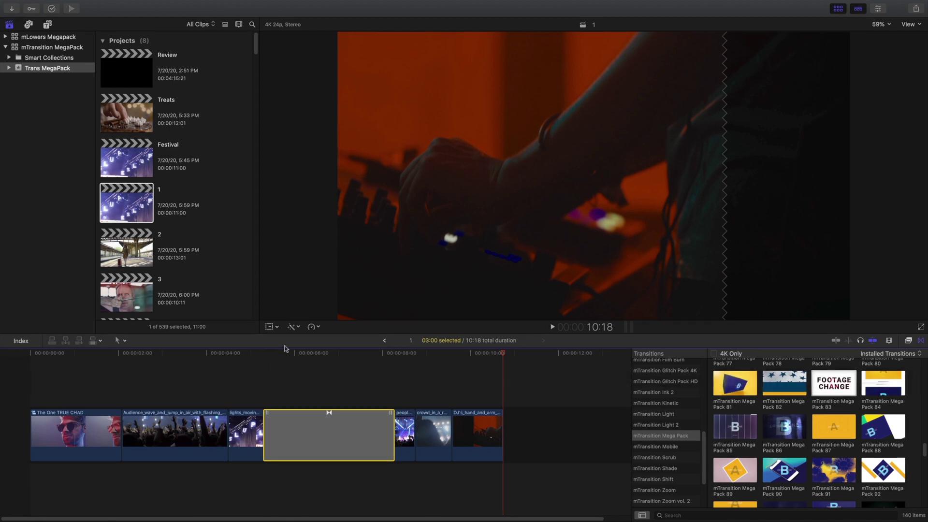
Step: Add Mega Pack 43 after the final DJ's-hand clip and play it, parking at 10:05
{"action": "scroll", "coordinate": [925, 416], "scroll_direction": "up", "scroll_amount": 10}
{"action": "scroll", "coordinate": [924, 404], "scroll_direction": "down", "scroll_amount": 1}
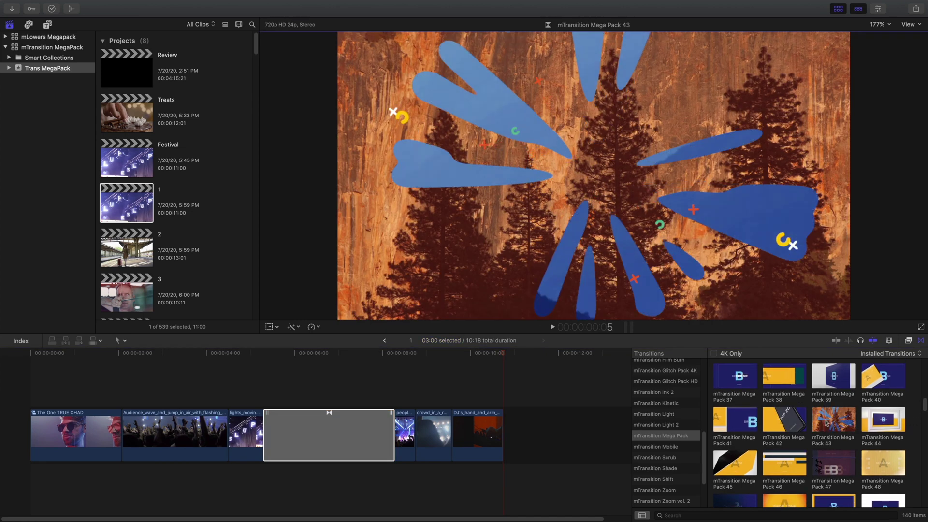
{"action": "left_click_drag", "start_coordinate": [827, 424], "coordinate": [487, 434]}
{"action": "left_click", "coordinate": [463, 376]}
{"action": "key", "text": "space"}
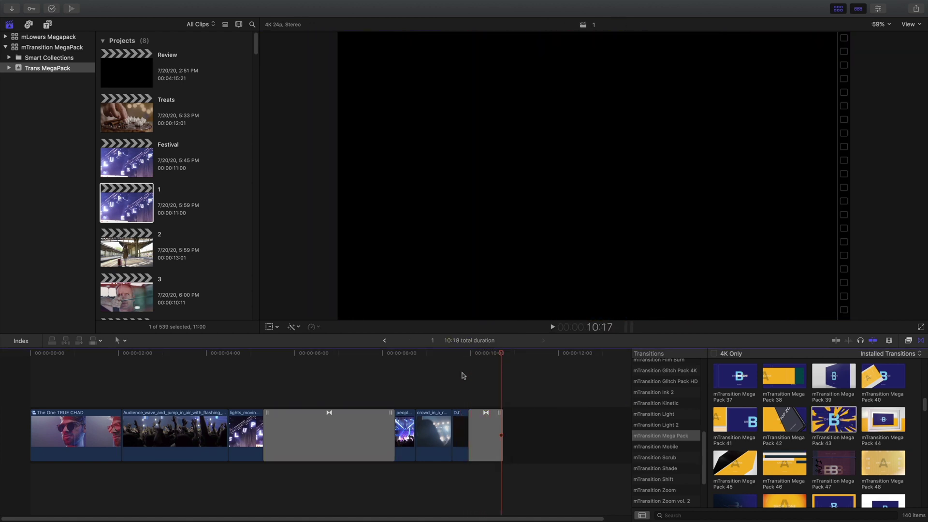
{"action": "left_click", "coordinate": [480, 353]}
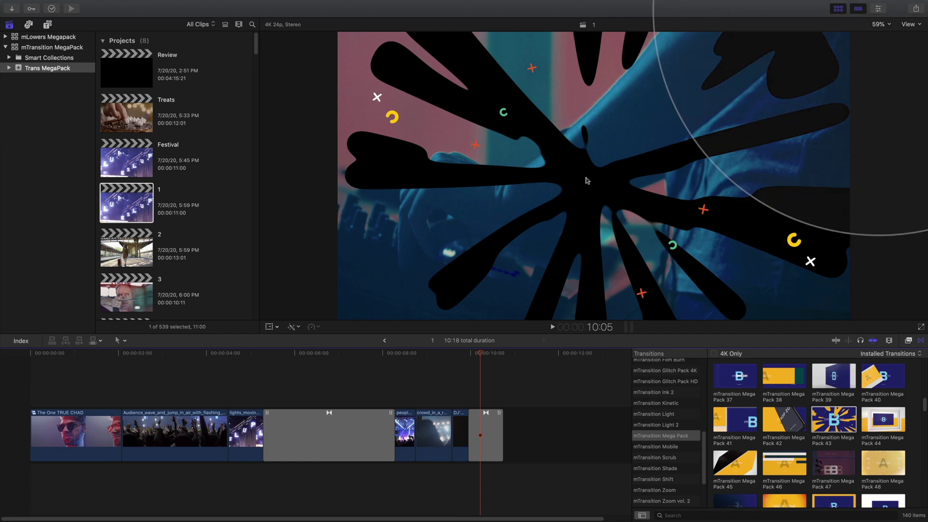
Step: In the Inspector, set the Mega Pack 43 transition's Particle Color 1 to green
{"action": "left_click", "coordinate": [878, 10]}
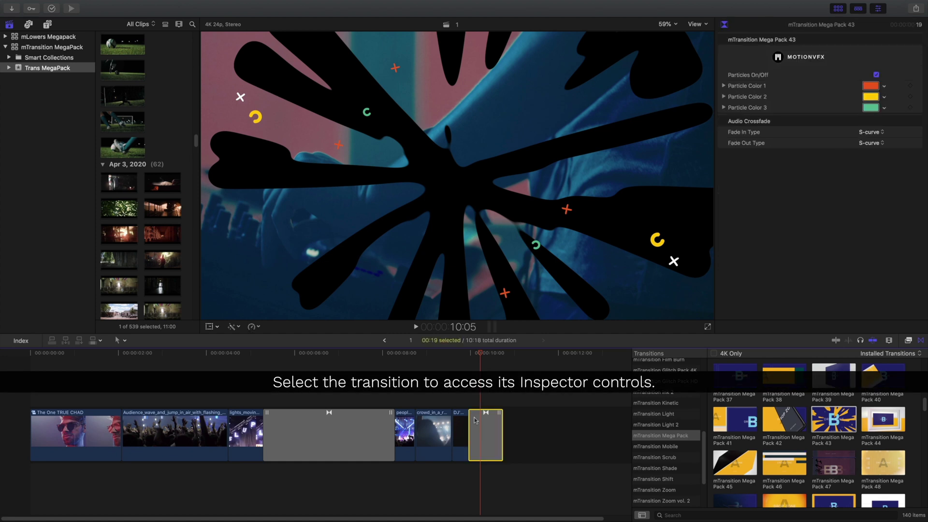
{"action": "left_click", "coordinate": [870, 87]}
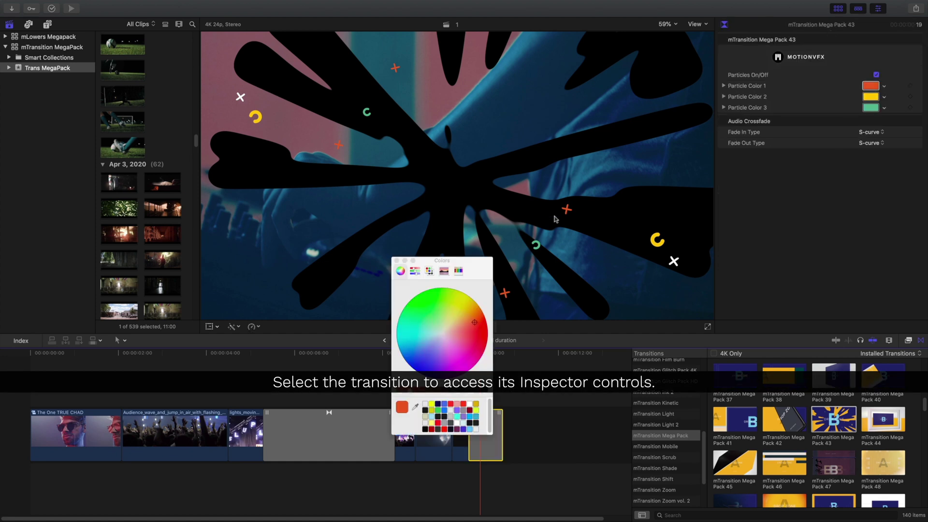
{"action": "left_click", "coordinate": [410, 303]}
{"action": "left_click", "coordinate": [397, 260]}
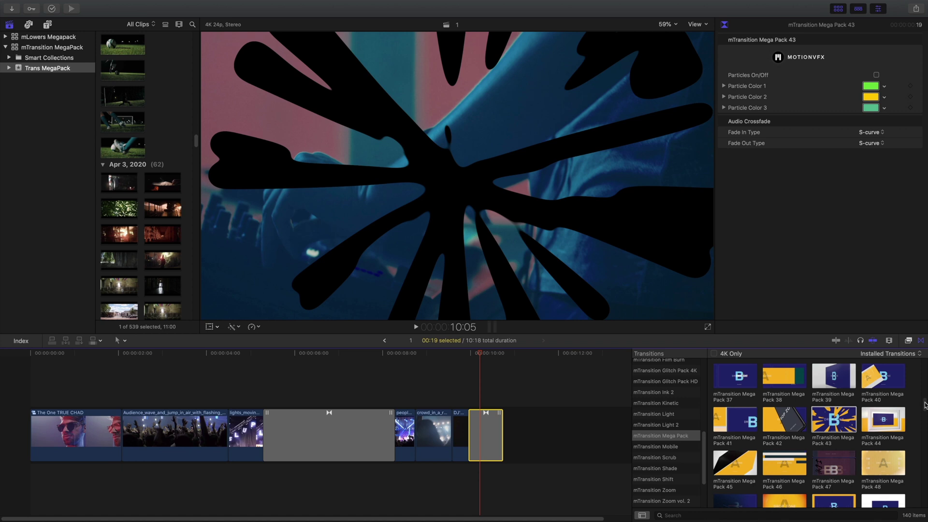
Step: Place Mega Pack 61 at the timeline start, play it, then drop Mega Pack 66 into the timeline
{"action": "left_click_drag", "start_coordinate": [925, 406], "coordinate": [923, 425]}
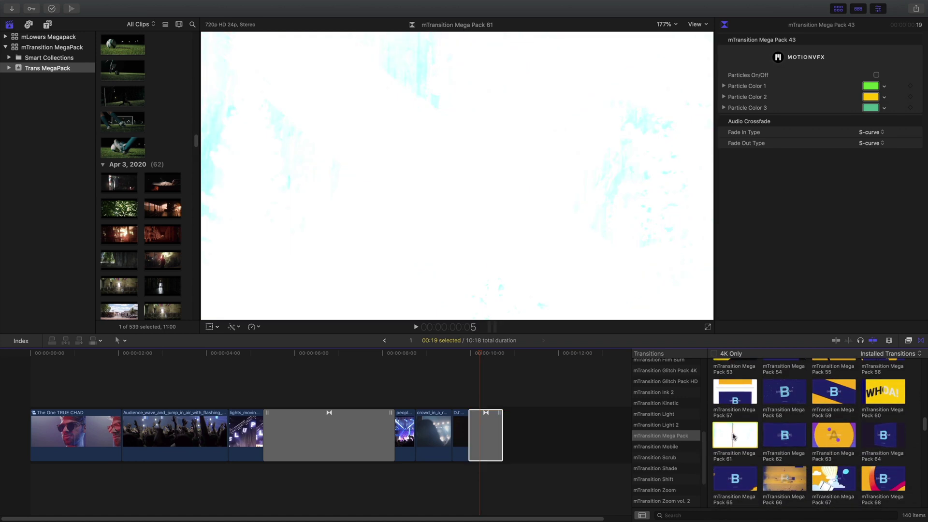
{"action": "left_click_drag", "start_coordinate": [733, 436], "coordinate": [46, 432]}
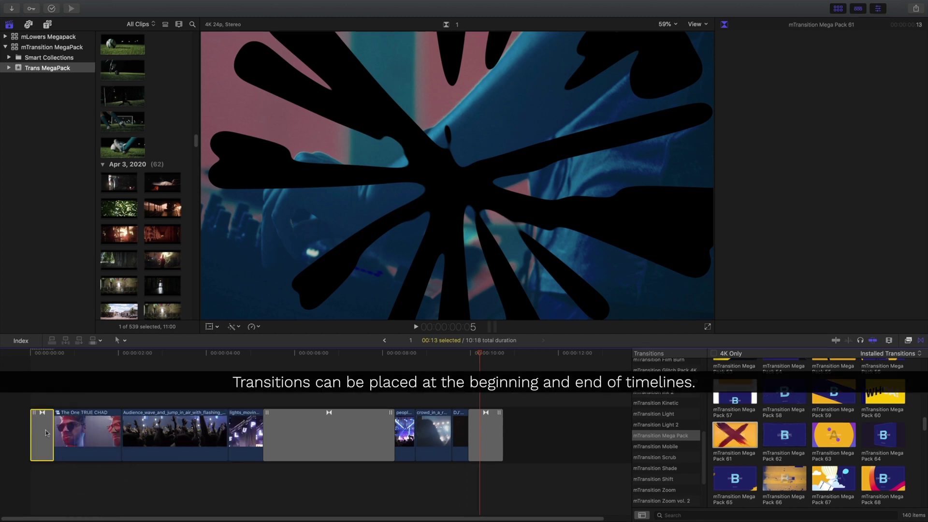
{"action": "left_click", "coordinate": [30, 355]}
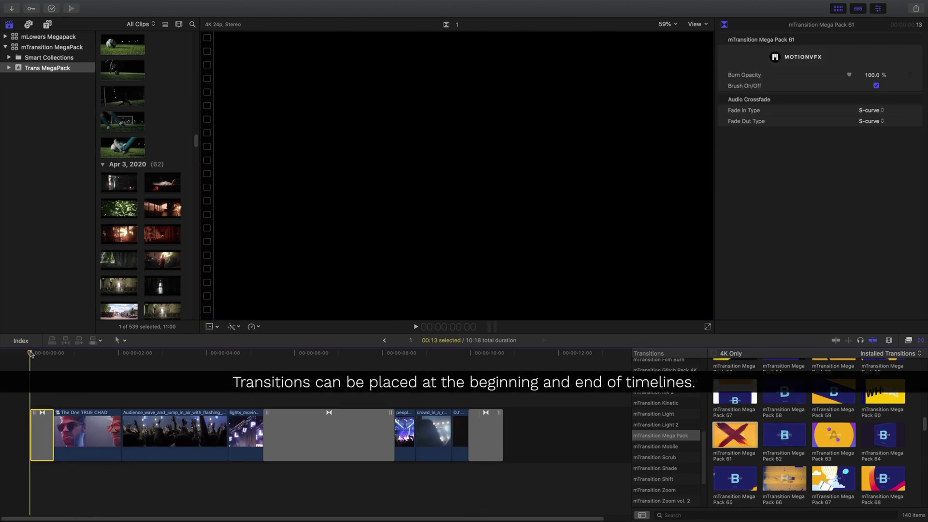
{"action": "key", "text": "space"}
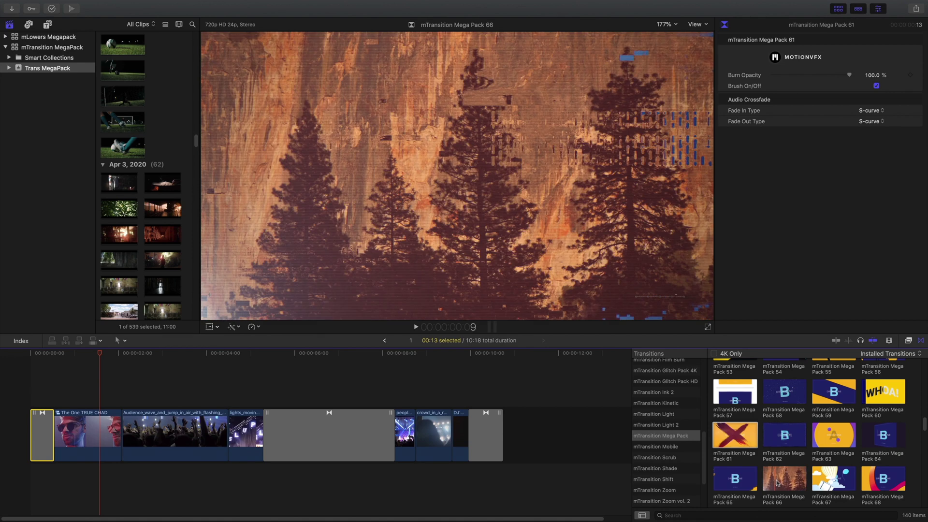
{"action": "left_click_drag", "start_coordinate": [787, 483], "coordinate": [468, 435]}
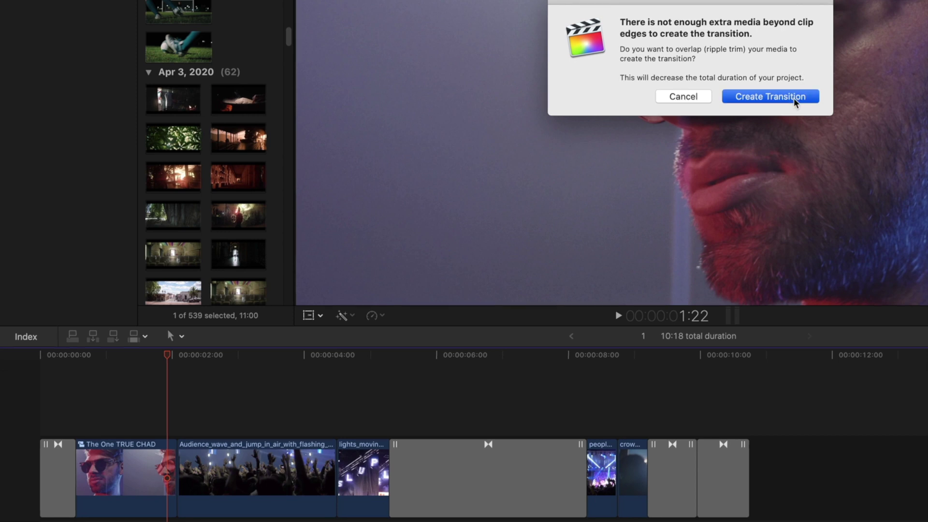
Step: Undo the ripple-trimmed transitions and trim the edit point after The One TRUE CHAD
{"action": "left_click", "coordinate": [795, 99]}
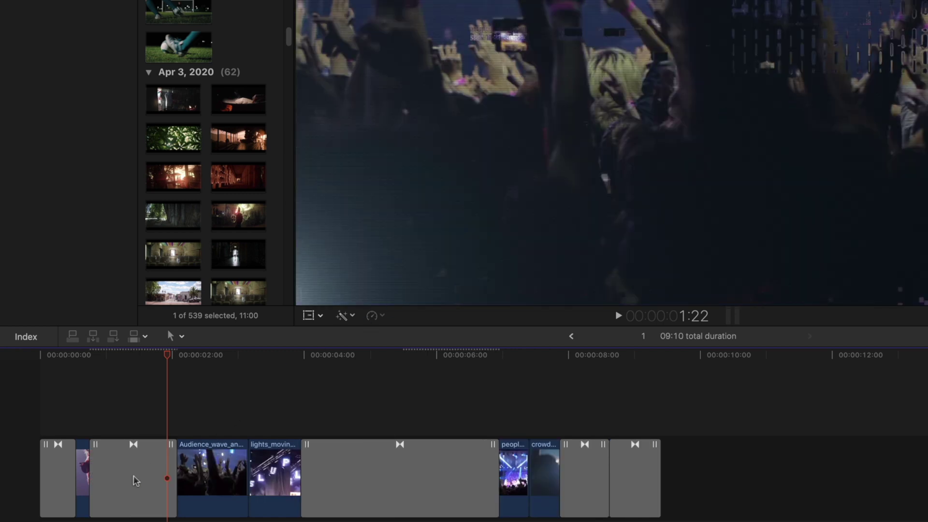
{"action": "key", "text": "super+z"}
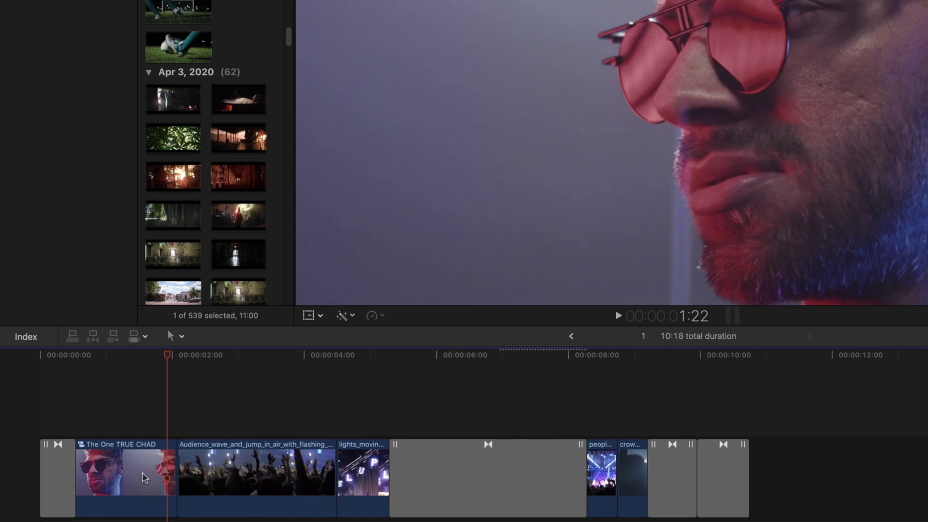
{"action": "mouse_move", "coordinate": [170, 450]}
{"action": "left_mouse_down"}
{"action": "mouse_move", "coordinate": [162, 452]}
{"action": "mouse_move", "coordinate": [183, 453]}
{"action": "mouse_move", "coordinate": [169, 462]}
{"action": "left_mouse_up"}
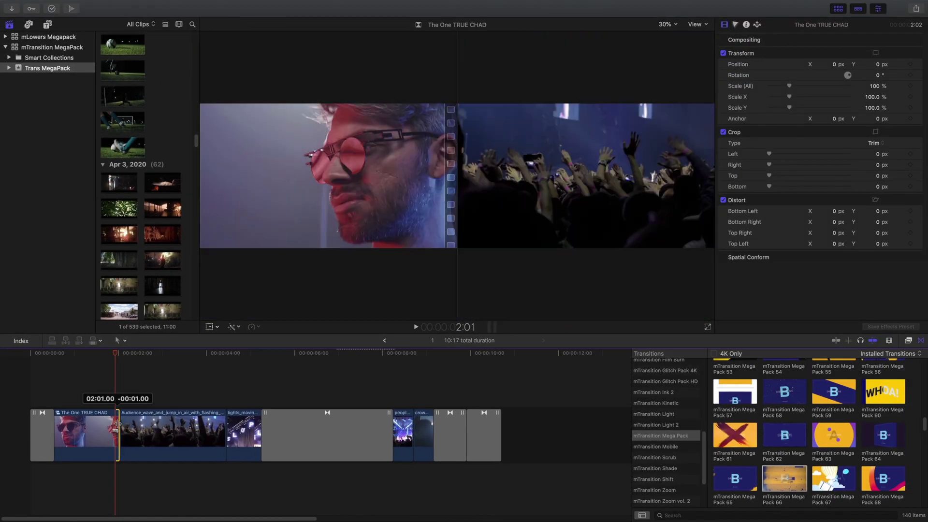
{"action": "left_click_drag", "start_coordinate": [117, 424], "coordinate": [91, 425]}
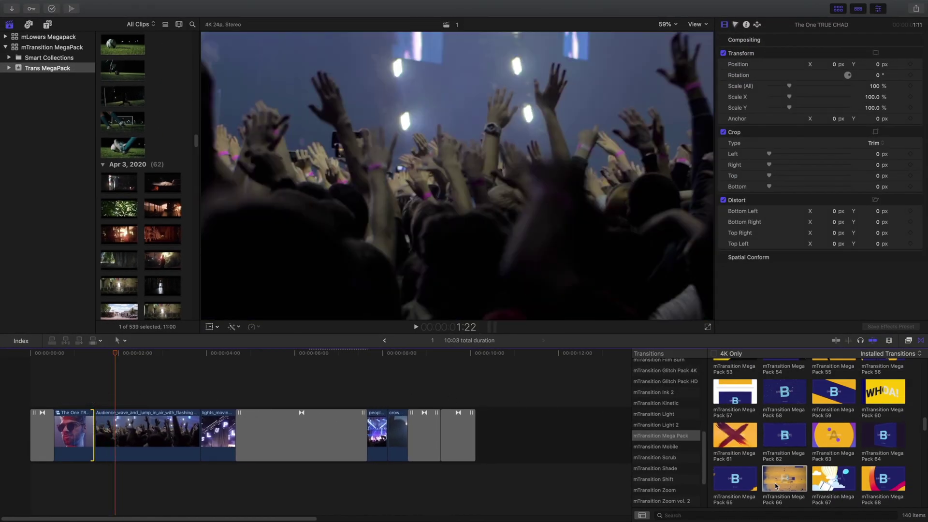
Step: Add Mega Pack 66 after The One TRUE CHAD and Mega Pack 50 between the crowd and lights clips
{"action": "left_click_drag", "start_coordinate": [781, 489], "coordinate": [100, 435]}
{"action": "double_click", "coordinate": [102, 428]}
{"action": "key", "text": "Escape"}
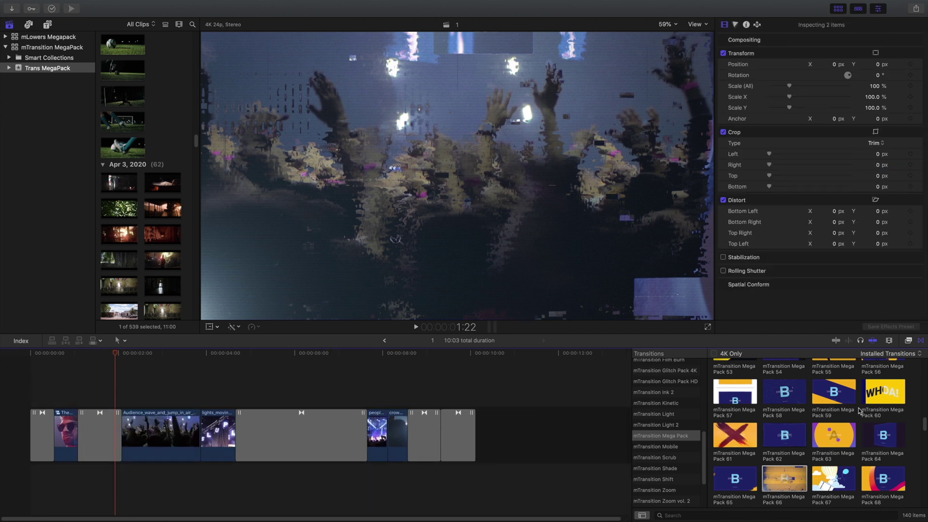
{"action": "scroll", "coordinate": [812, 435], "scroll_direction": "up", "scroll_amount": 3}
{"action": "left_click_drag", "start_coordinate": [784, 389], "coordinate": [178, 431]}
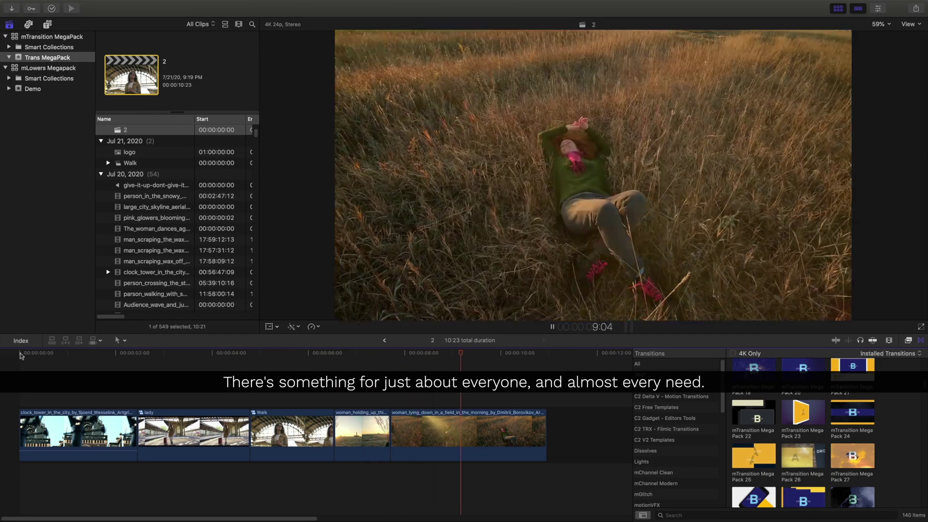
Step: Go to the project start, hide the Libraries sidebar and show the Inspector
{"action": "left_click", "coordinate": [20, 355]}
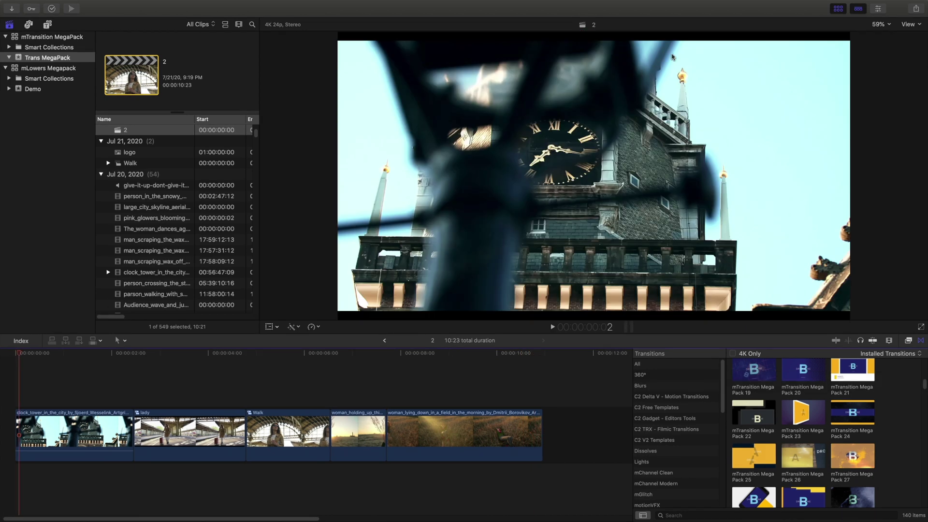
{"action": "left_click", "coordinate": [838, 8]}
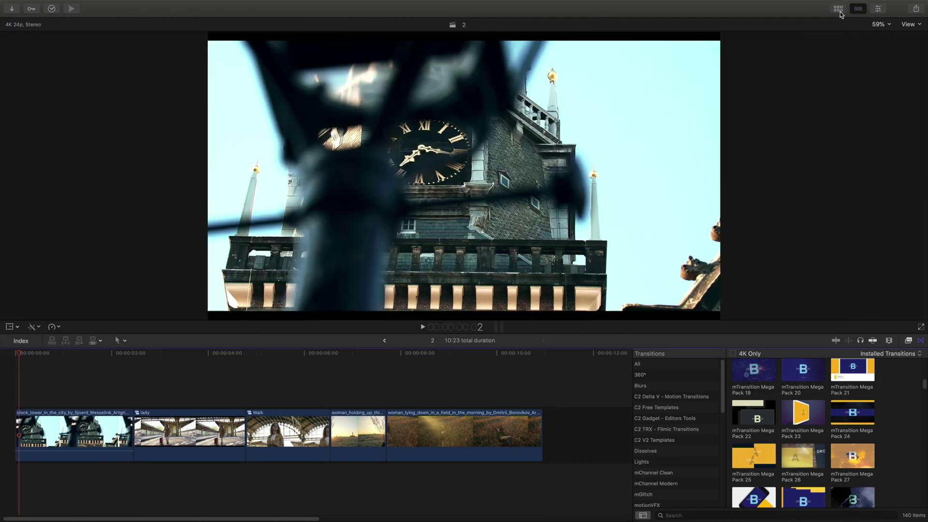
{"action": "left_click", "coordinate": [878, 9]}
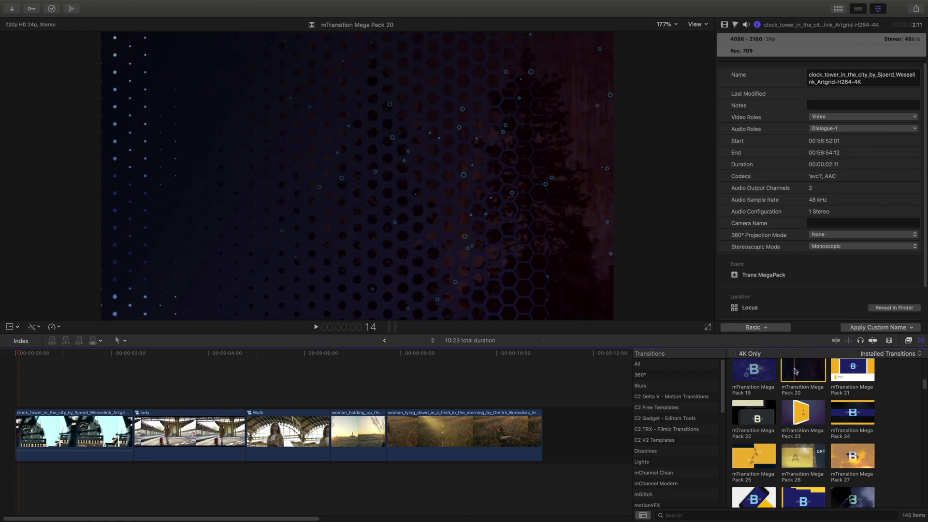
{"action": "scroll", "coordinate": [754, 372], "scroll_direction": "up", "scroll_amount": 2}
{"action": "scroll", "coordinate": [753, 371], "scroll_direction": "up", "scroll_amount": 5}
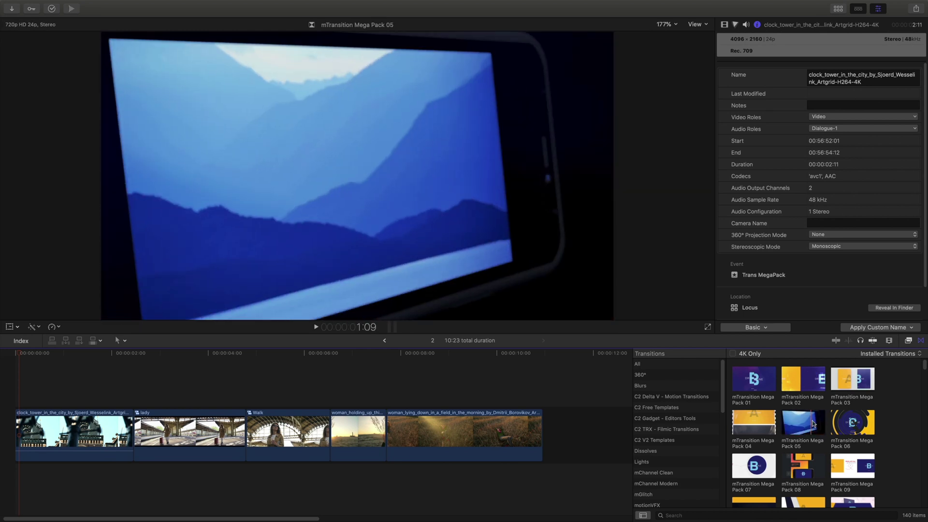
Step: Add Mega Pack 05 at the start trimmed to 1:19, and Mega Pack 02 between clock tower and lady clips
{"action": "left_click_drag", "start_coordinate": [812, 424], "coordinate": [7, 430]}
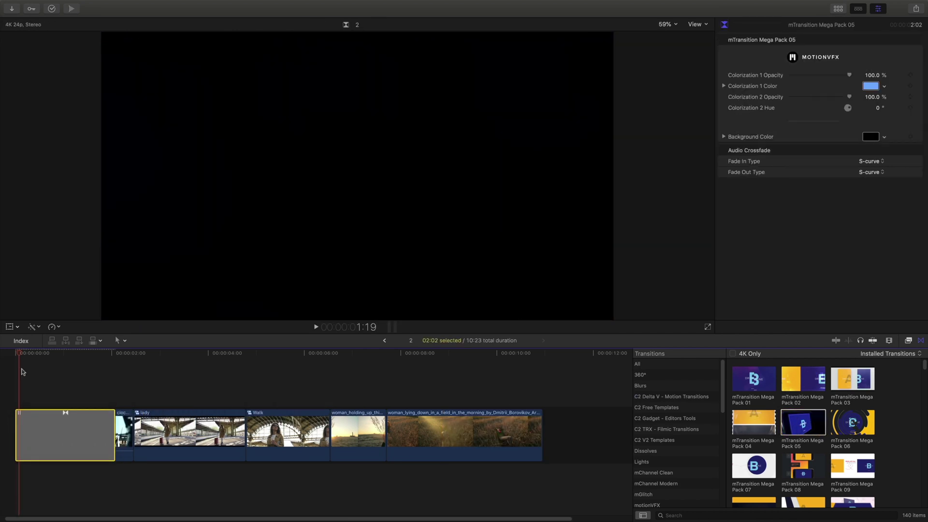
{"action": "scroll", "coordinate": [19, 355], "scroll_direction": "left", "scroll_amount": 1}
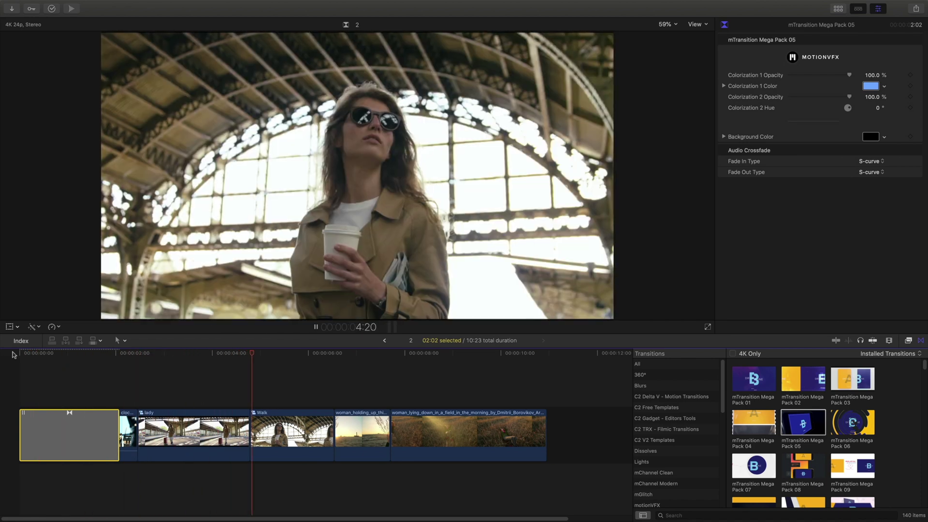
{"action": "key", "text": "space"}
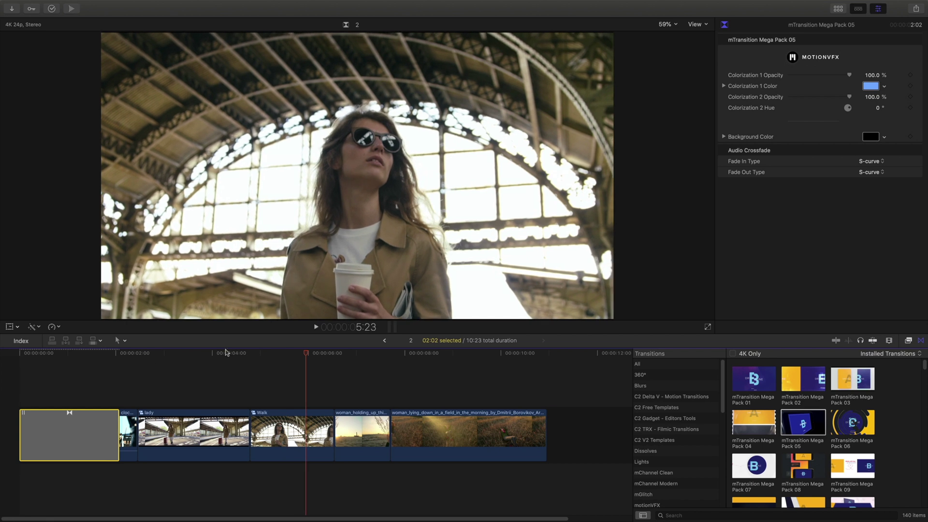
{"action": "left_click", "coordinate": [129, 353]}
{"action": "left_click_drag", "start_coordinate": [116, 421], "coordinate": [105, 421]}
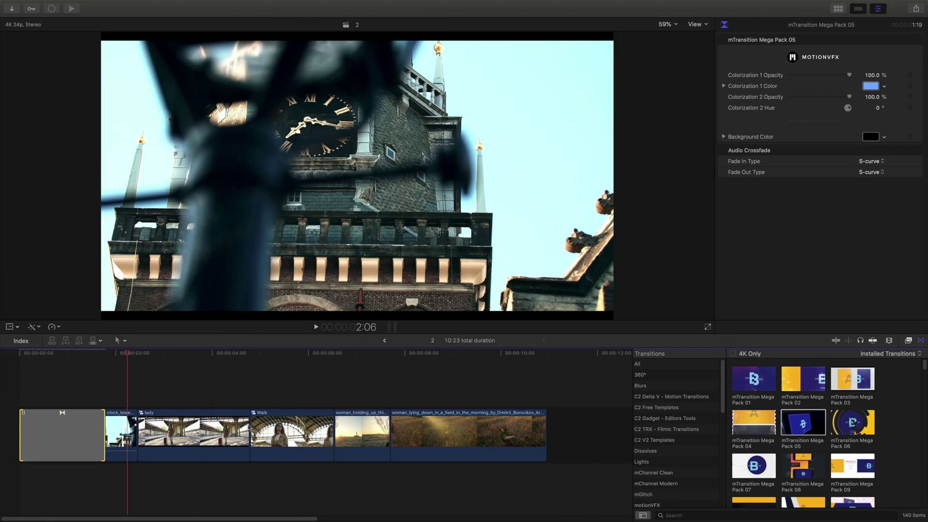
{"action": "left_click_drag", "start_coordinate": [801, 381], "coordinate": [136, 434]}
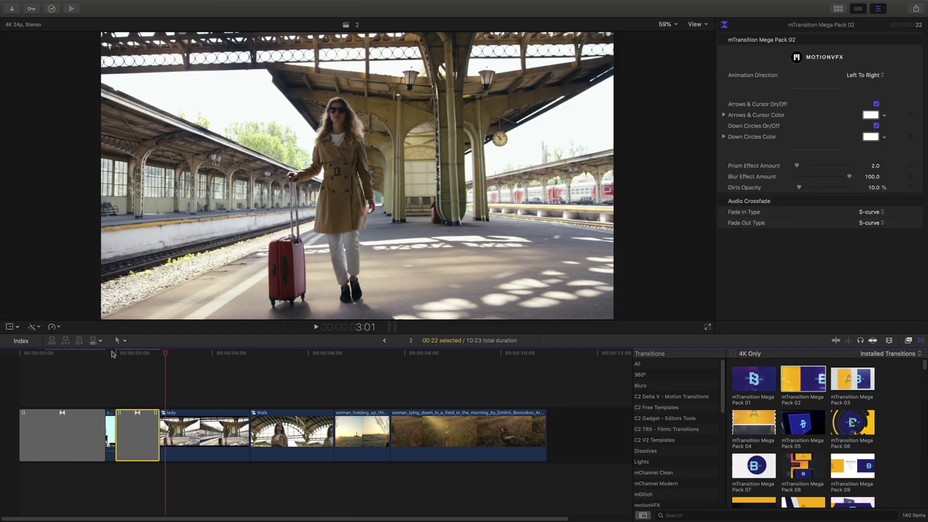
Step: Lengthen Mega Pack 02 to 1:06, turn off Down Circles, set Prism Effect Amount to 15.0, and play it
{"action": "left_click_drag", "start_coordinate": [155, 424], "coordinate": [163, 424]}
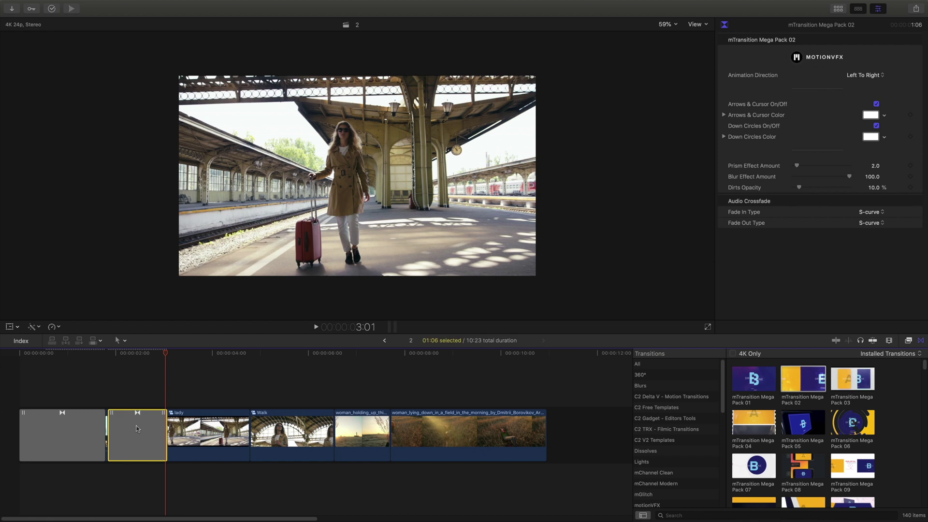
{"action": "left_click", "coordinate": [136, 355]}
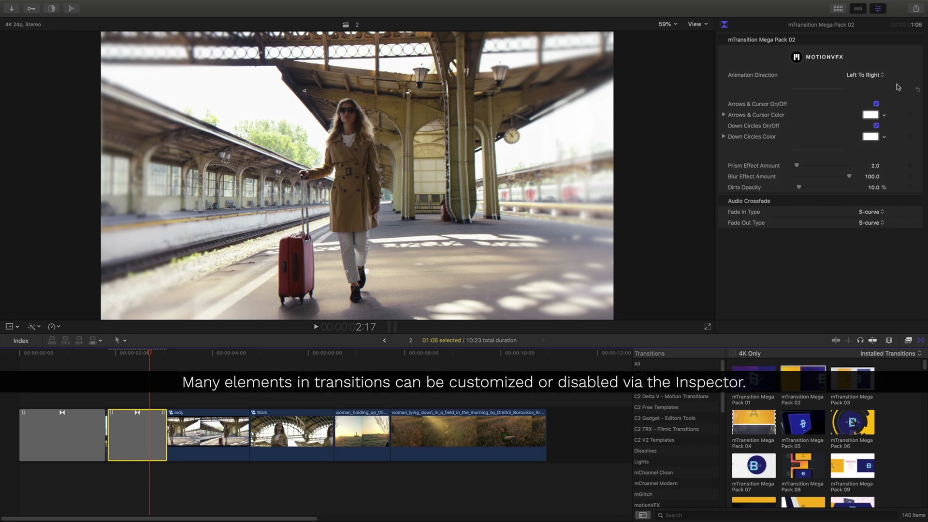
{"action": "left_click", "coordinate": [876, 125]}
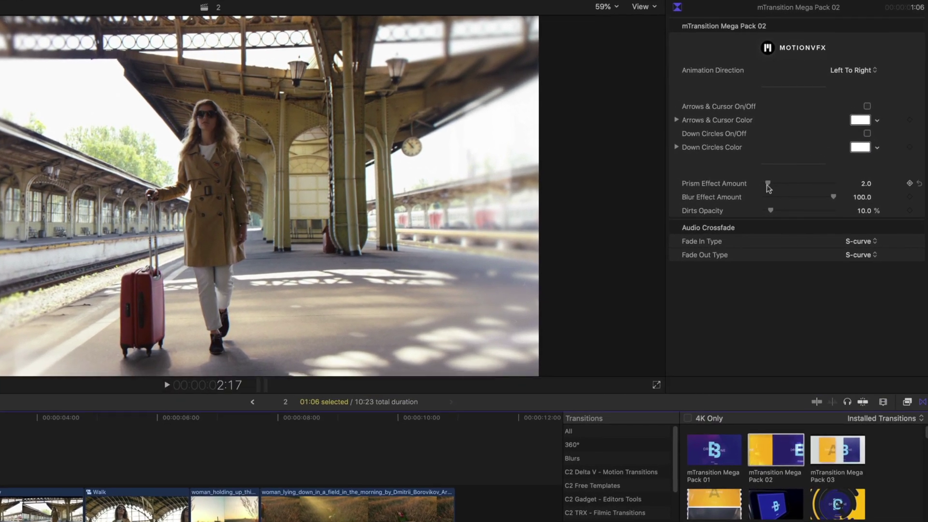
{"action": "left_click_drag", "start_coordinate": [768, 188], "coordinate": [798, 186]}
{"action": "left_click_drag", "start_coordinate": [854, 198], "coordinate": [861, 200]}
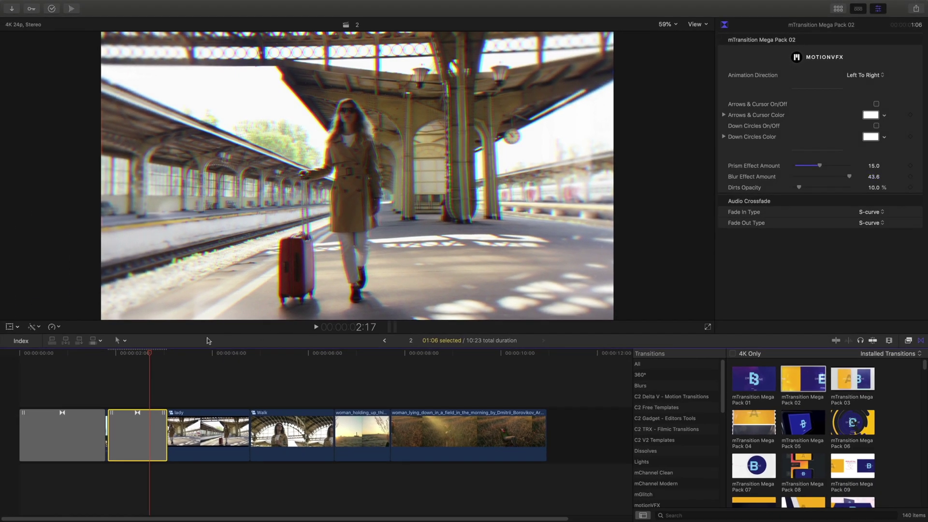
{"action": "left_click", "coordinate": [105, 356]}
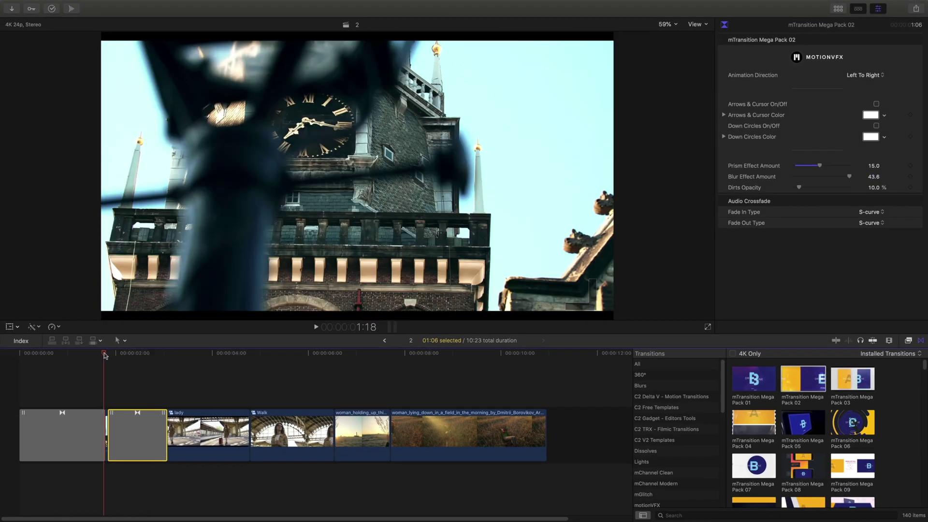
{"action": "key", "text": "space"}
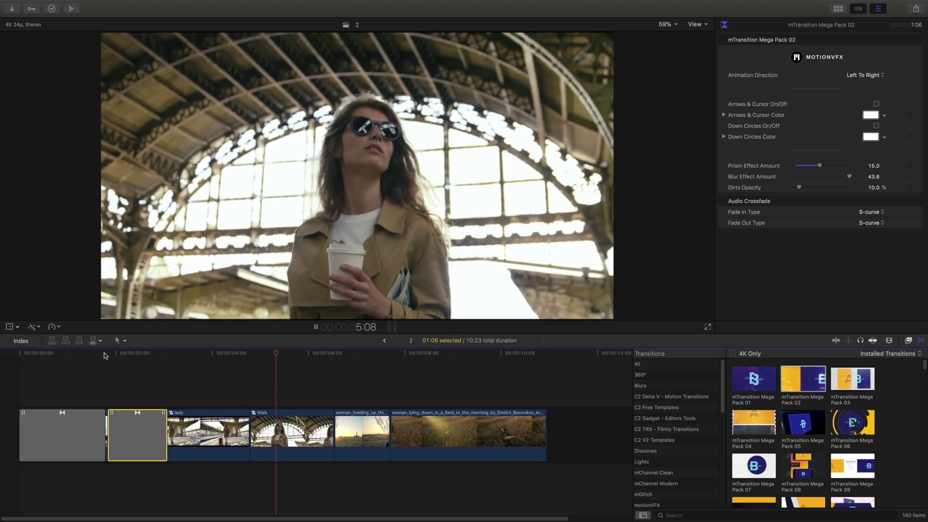
Step: Drop Mega Pack 14 onto the edit point after the Walk clip and play it back
{"action": "key", "text": "space"}
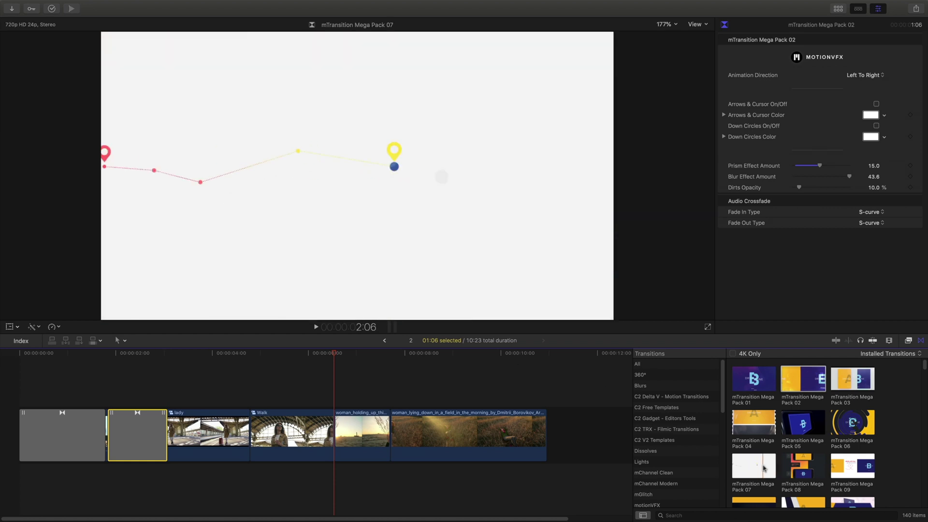
{"action": "scroll", "coordinate": [763, 468], "scroll_direction": "down", "scroll_amount": 2}
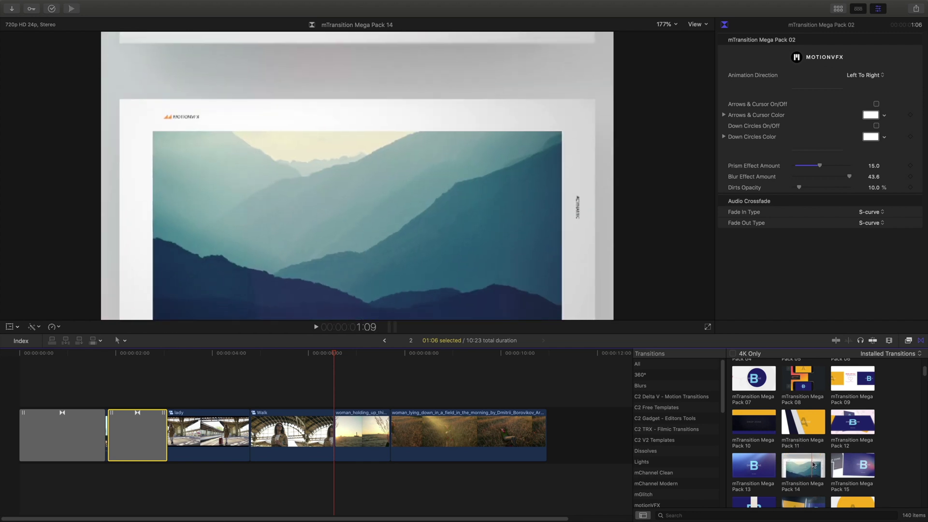
{"action": "left_click_drag", "start_coordinate": [812, 465], "coordinate": [300, 442]}
{"action": "left_click", "coordinate": [300, 354]}
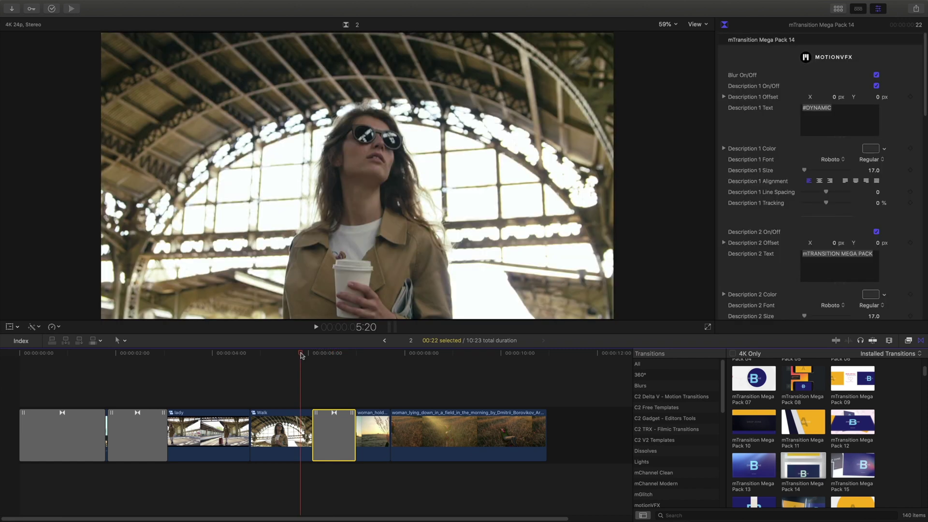
{"action": "key", "text": "space"}
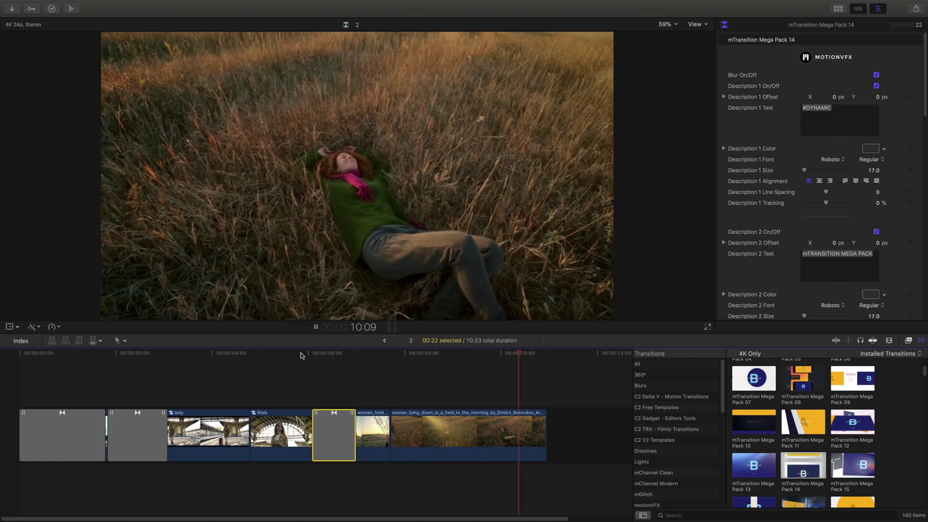
{"action": "key", "text": "space"}
{"action": "left_click_drag", "start_coordinate": [925, 370], "coordinate": [925, 477]}
Step: Add Mega Pack 117 at the end of the last clip, preview it, and darken its Lines Color to near-black
{"action": "left_click_drag", "start_coordinate": [849, 467], "coordinate": [464, 414]}
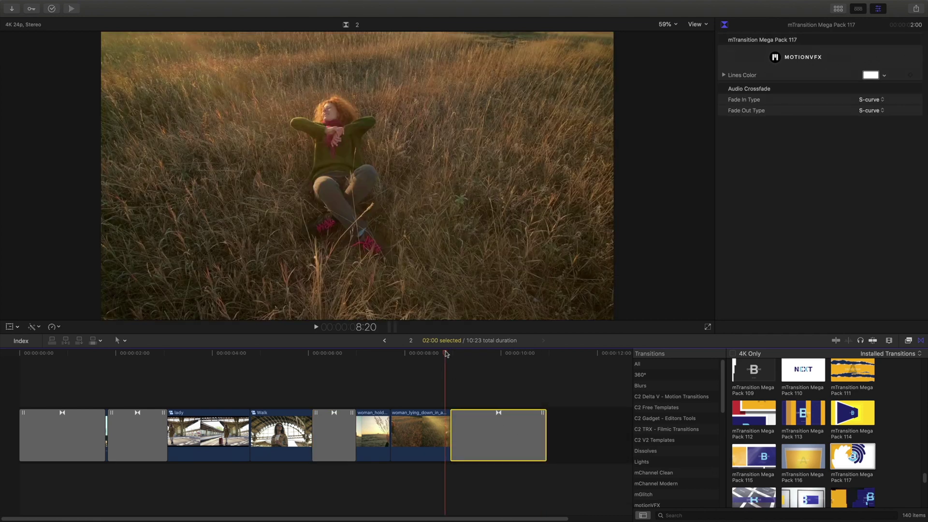
{"action": "key", "text": "space"}
{"action": "key", "text": "space"}
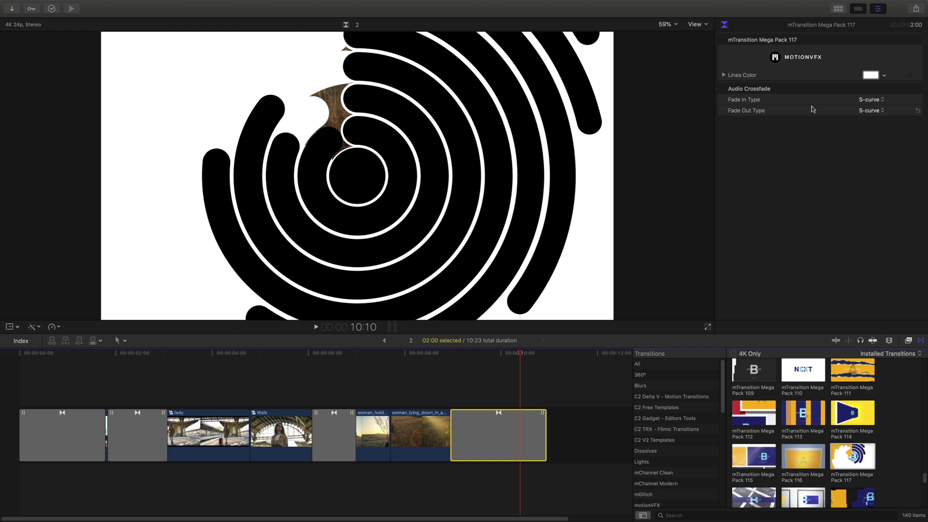
{"action": "left_click", "coordinate": [869, 77]}
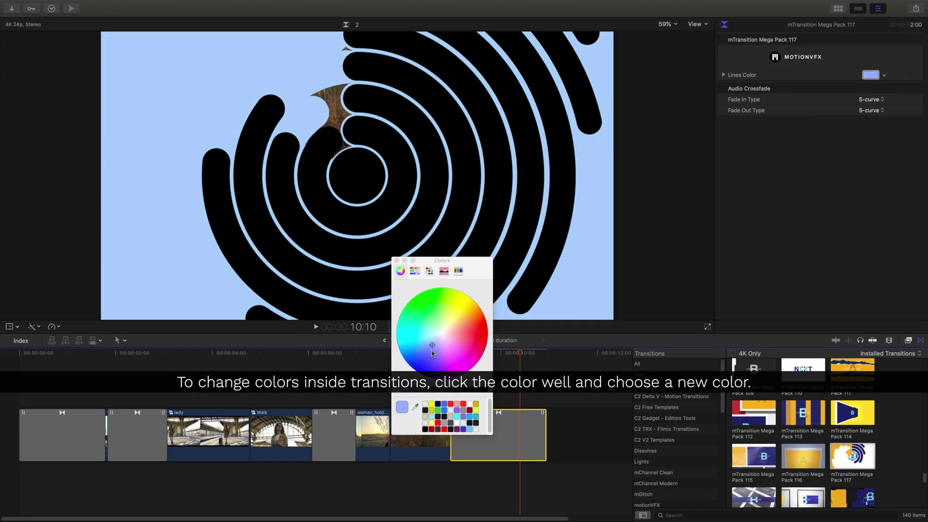
{"action": "left_click_drag", "start_coordinate": [429, 393], "coordinate": [478, 395]}
{"action": "left_click", "coordinate": [397, 261]}
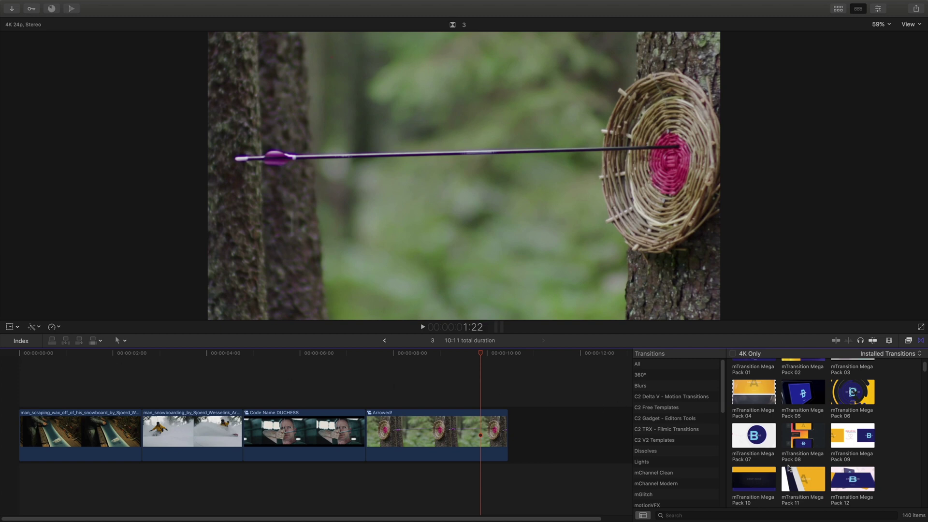
Step: Place Mega Pack 11 at the timeline start and a copy at the end, then preview both transitions
{"action": "left_click_drag", "start_coordinate": [802, 479], "coordinate": [26, 364]}
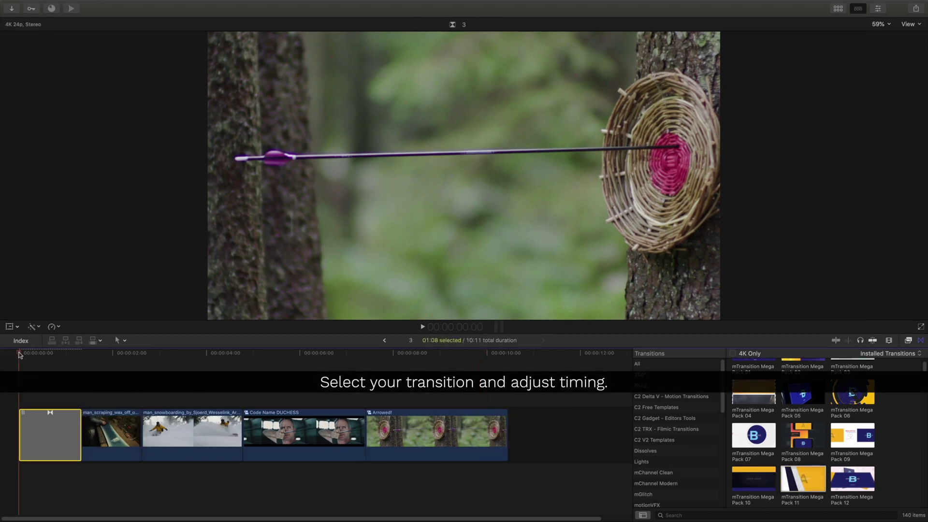
{"action": "key", "text": "space"}
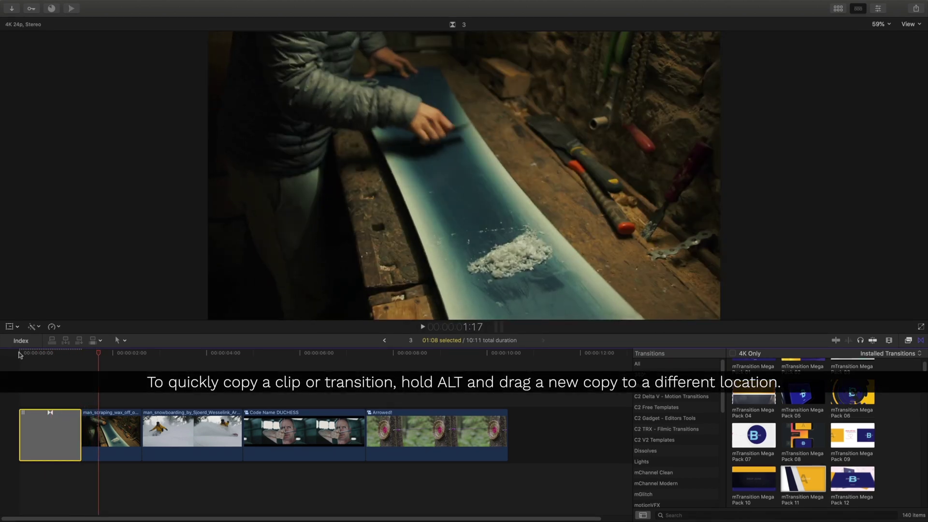
{"action": "left_click_drag", "start_coordinate": [33, 433], "coordinate": [475, 429]}
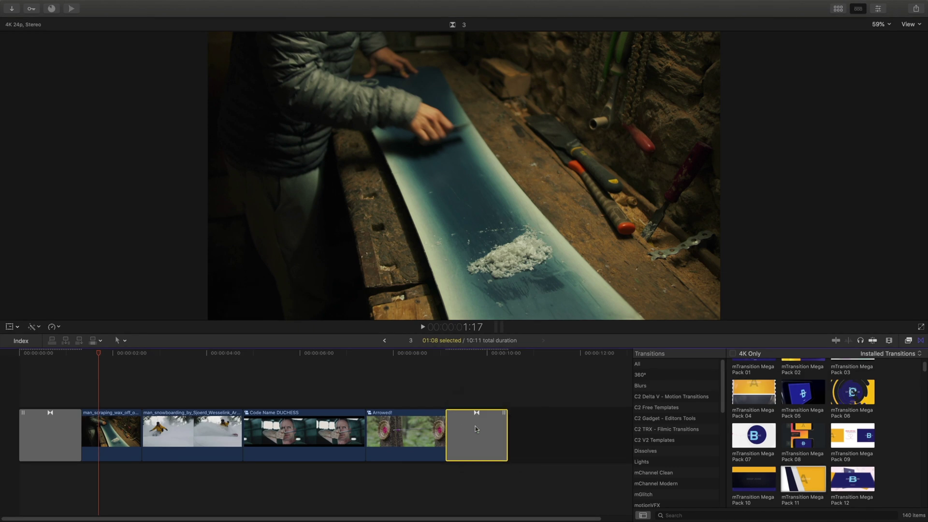
{"action": "left_click", "coordinate": [441, 353]}
{"action": "key", "text": "space"}
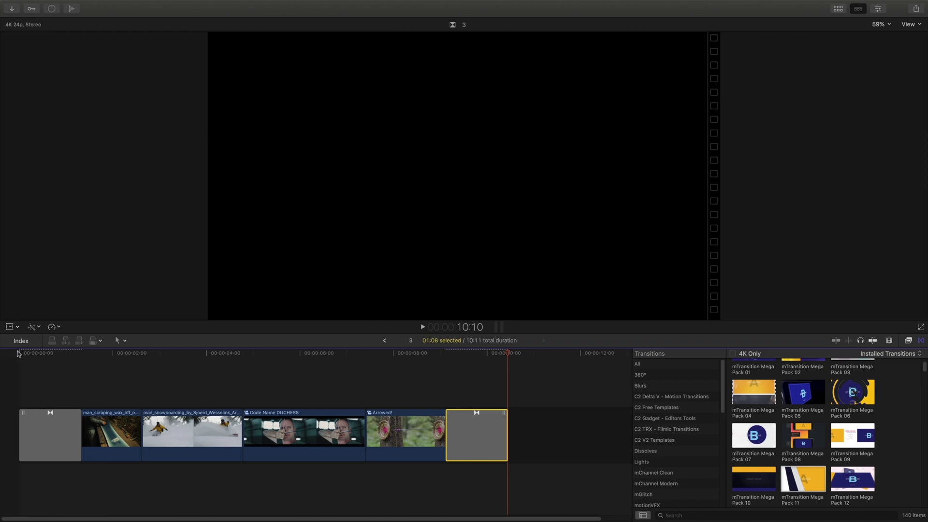
{"action": "left_click", "coordinate": [20, 354]}
{"action": "key", "text": "space"}
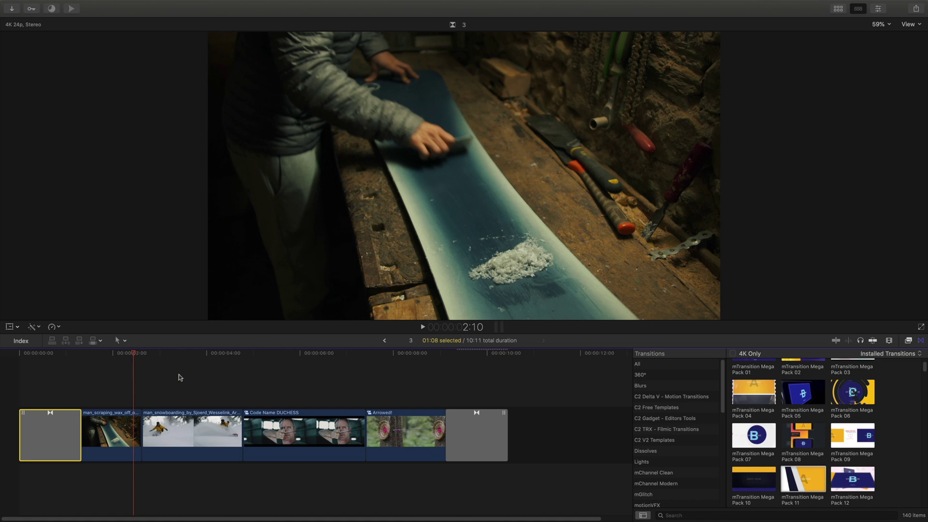
Step: Add the Pack 26 drop zone transition between the wax-scraping and snowboarding clips and preview it
{"action": "scroll", "coordinate": [850, 435], "scroll_direction": "down", "scroll_amount": 8}
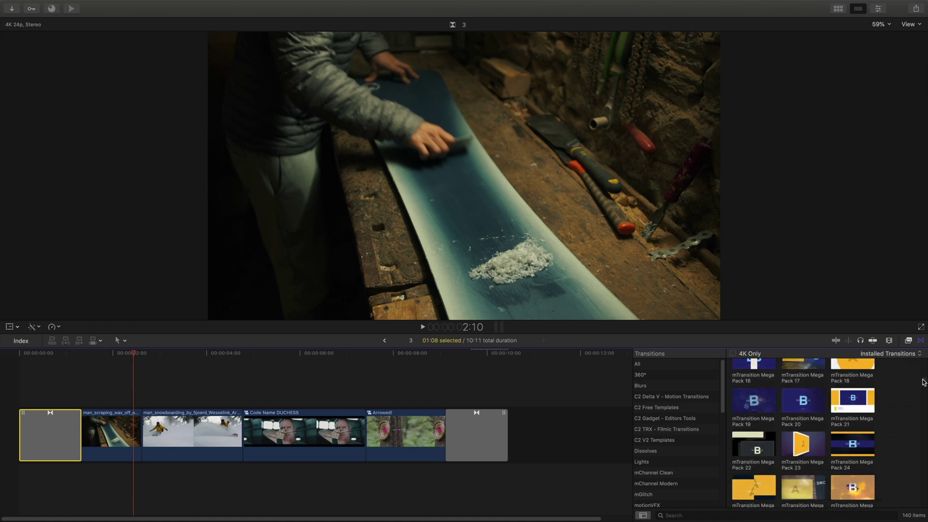
{"action": "left_click", "coordinate": [790, 443]}
{"action": "left_click_drag", "start_coordinate": [789, 443], "coordinate": [113, 427]}
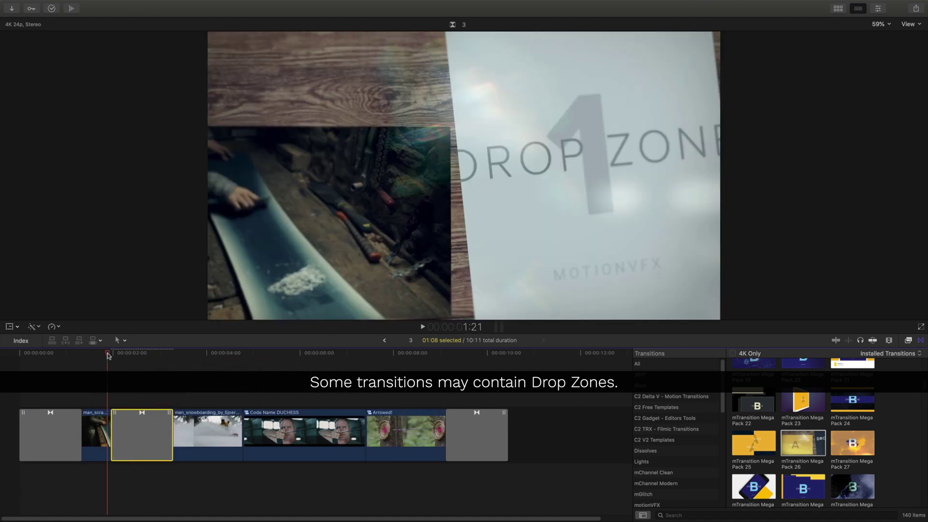
{"action": "left_click", "coordinate": [107, 356]}
{"action": "key", "text": "space"}
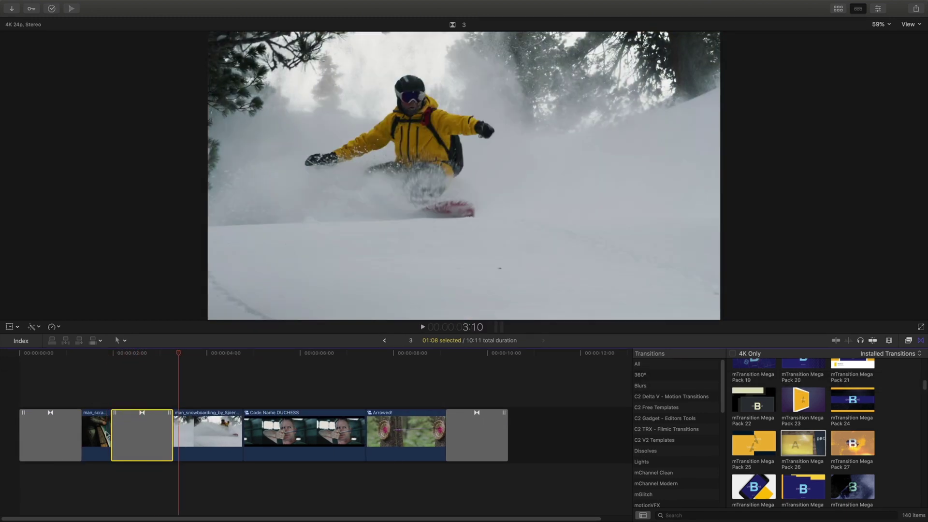
Step: Lengthen the Pack 26 transition to 1:17 and replay it
{"action": "left_click_drag", "start_coordinate": [112, 430], "coordinate": [149, 415]}
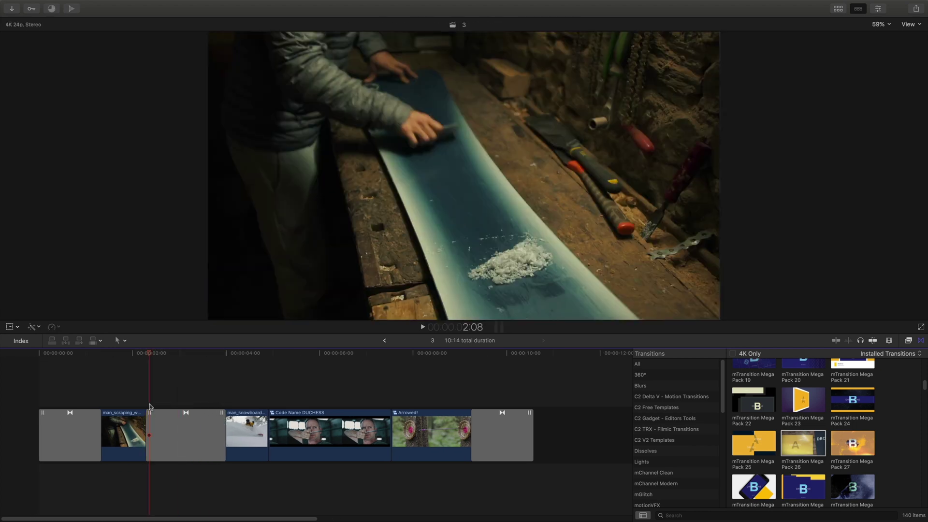
{"action": "key", "text": "space"}
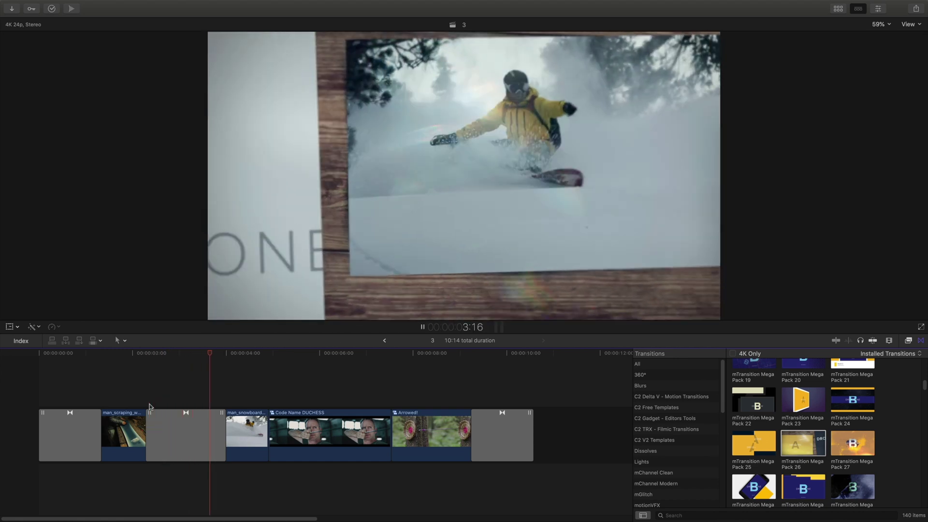
{"action": "key", "text": "space"}
{"action": "left_click_drag", "start_coordinate": [216, 354], "coordinate": [187, 357]}
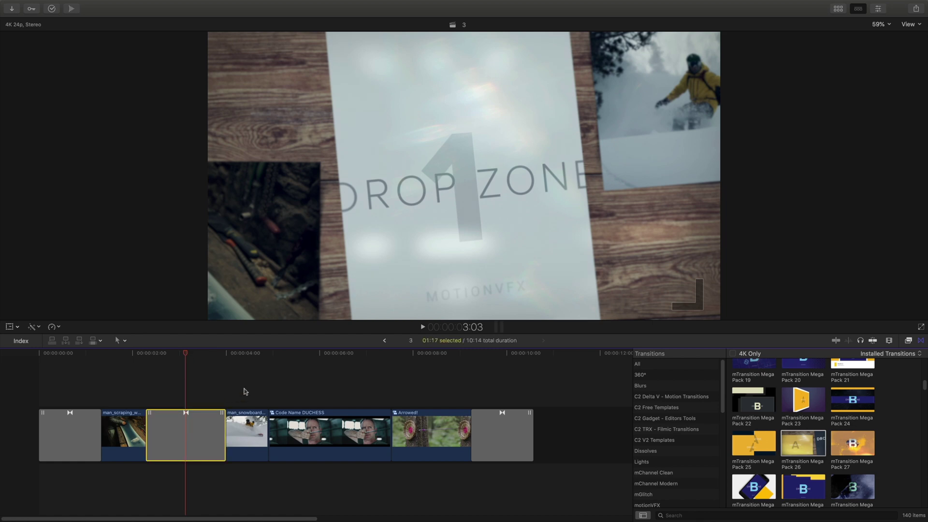
Step: Choose the snowy mountain clip as the source for Pack 26's Drop Zone 1
{"action": "left_click", "coordinate": [879, 9]}
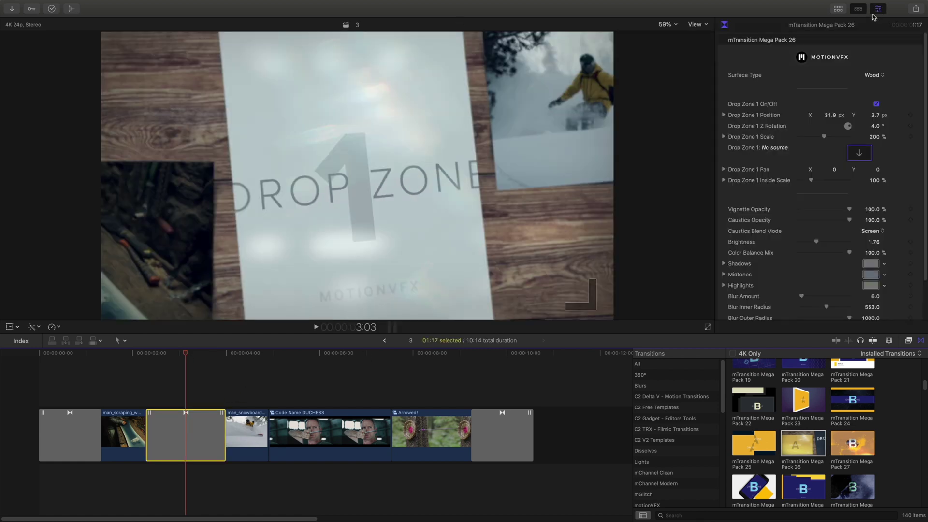
{"action": "left_click", "coordinate": [859, 154]}
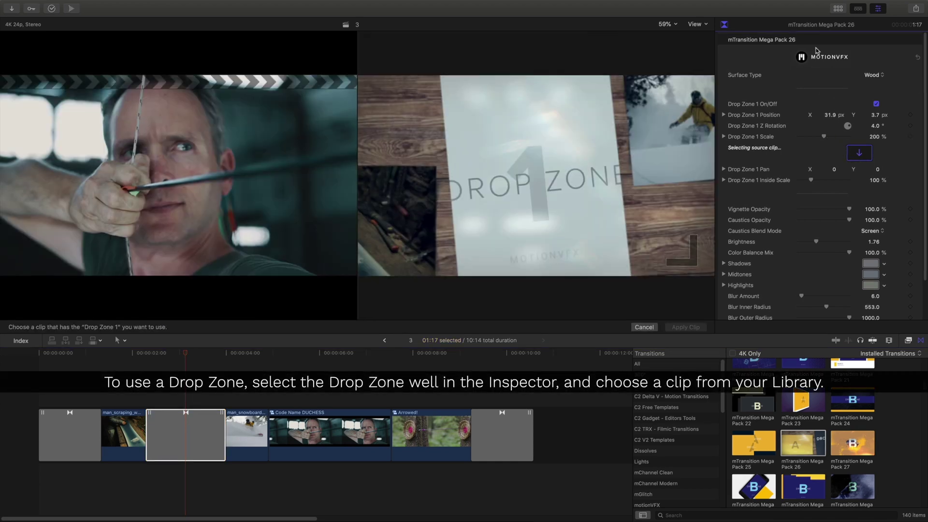
{"action": "left_click", "coordinate": [838, 9]}
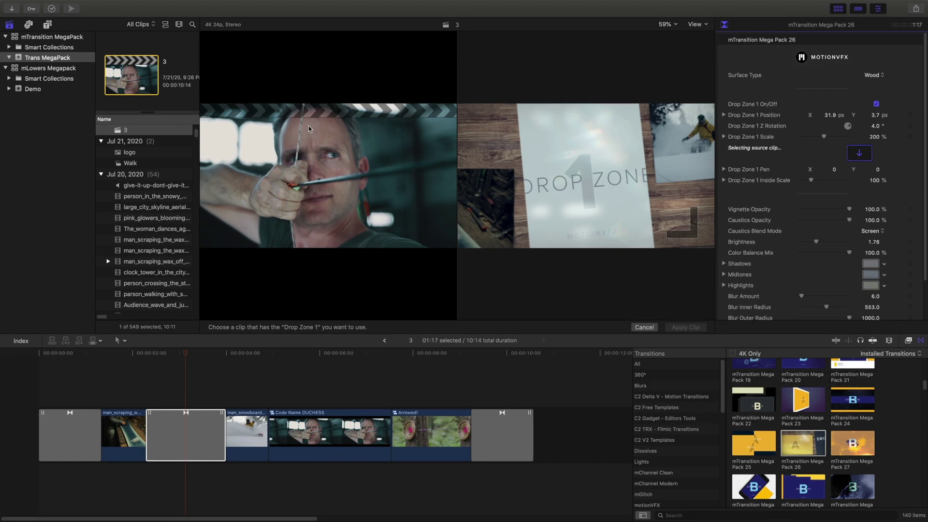
{"action": "left_click", "coordinate": [178, 24]}
{"action": "scroll", "coordinate": [196, 57], "scroll_direction": "down", "scroll_amount": 5}
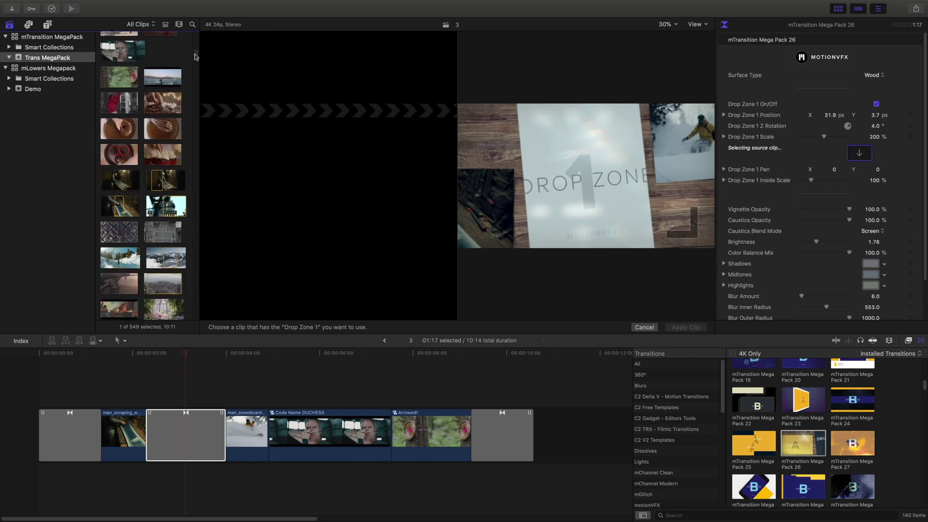
{"action": "left_click", "coordinate": [170, 252]}
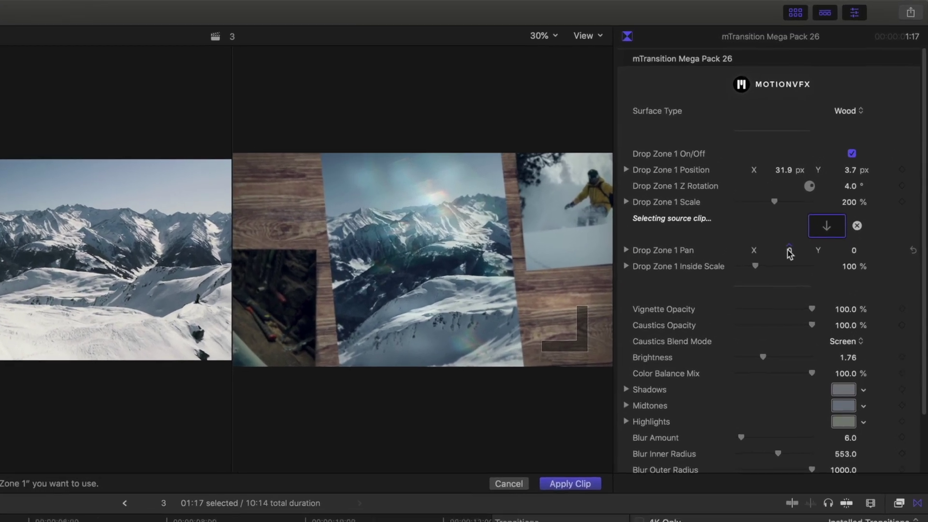
Step: Pan the drop zone image to about 5.7 and 1.3, scale it to 93%, and apply the clip
{"action": "left_click_drag", "start_coordinate": [834, 169], "coordinate": [837, 169]}
{"action": "left_click_drag", "start_coordinate": [784, 253], "coordinate": [781, 253]}
{"action": "left_click_drag", "start_coordinate": [753, 270], "coordinate": [752, 269]}
{"action": "left_click_drag", "start_coordinate": [855, 254], "coordinate": [855, 250]}
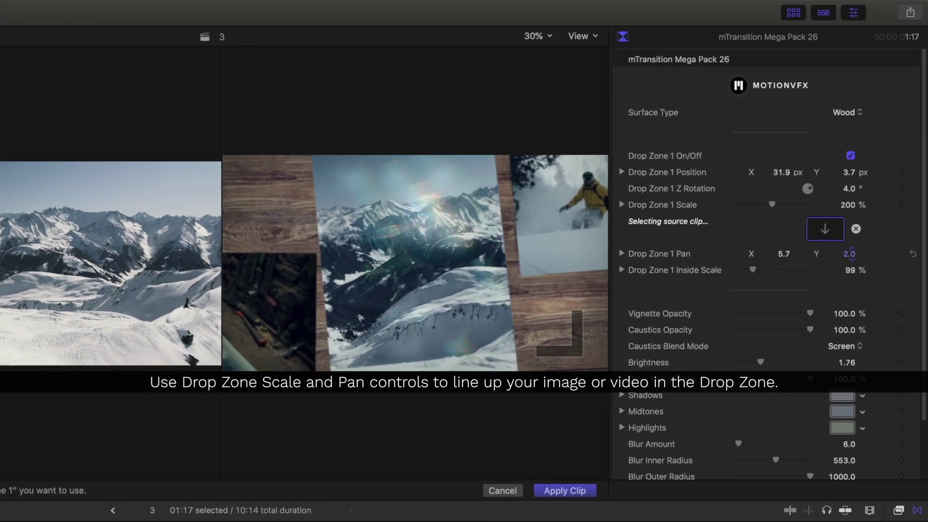
{"action": "left_click_drag", "start_coordinate": [850, 253], "coordinate": [851, 254]}
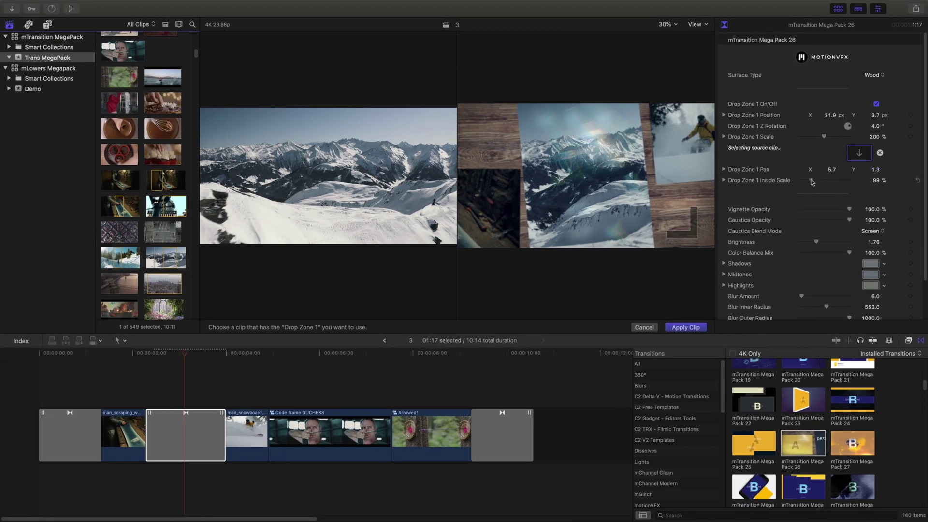
{"action": "left_click_drag", "start_coordinate": [812, 182], "coordinate": [812, 182]}
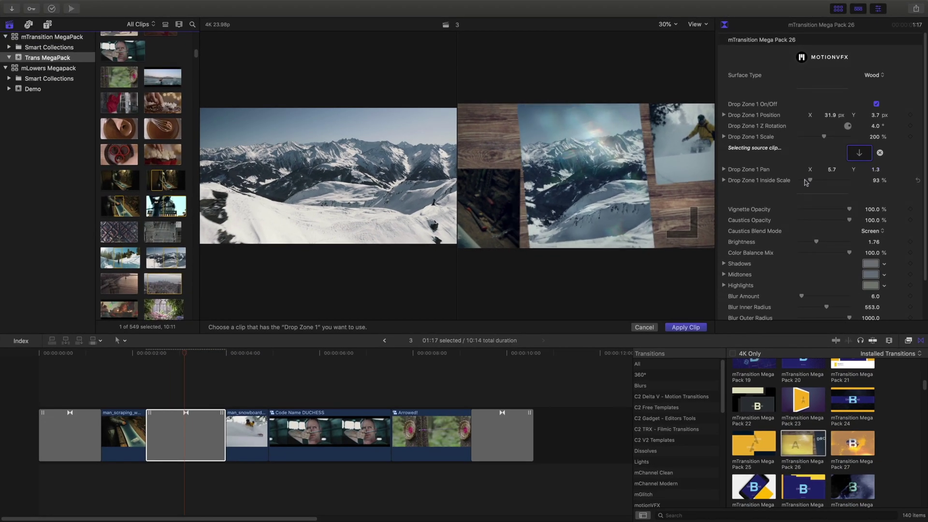
{"action": "left_click", "coordinate": [685, 328]}
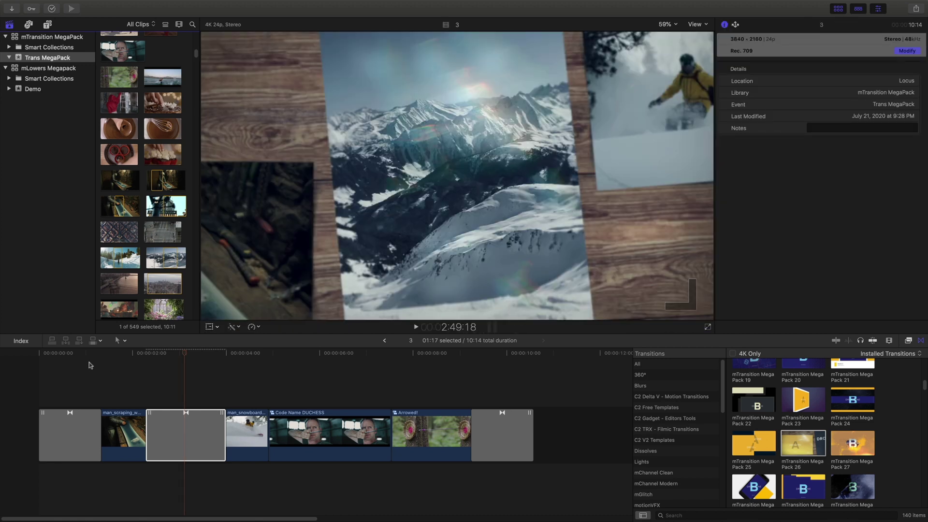
{"action": "key", "text": "/"}
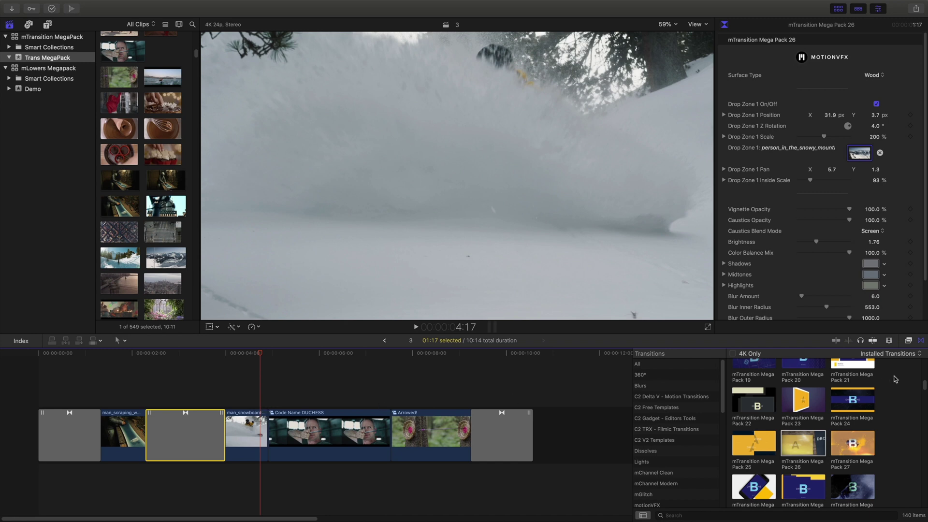
{"action": "left_click_drag", "start_coordinate": [924, 385], "coordinate": [910, 492]}
Step: Add Mega Pack 128 before the DUCHESS clip and preview its NEXT title
{"action": "left_click_drag", "start_coordinate": [808, 458], "coordinate": [241, 432]}
{"action": "left_click", "coordinate": [239, 355]}
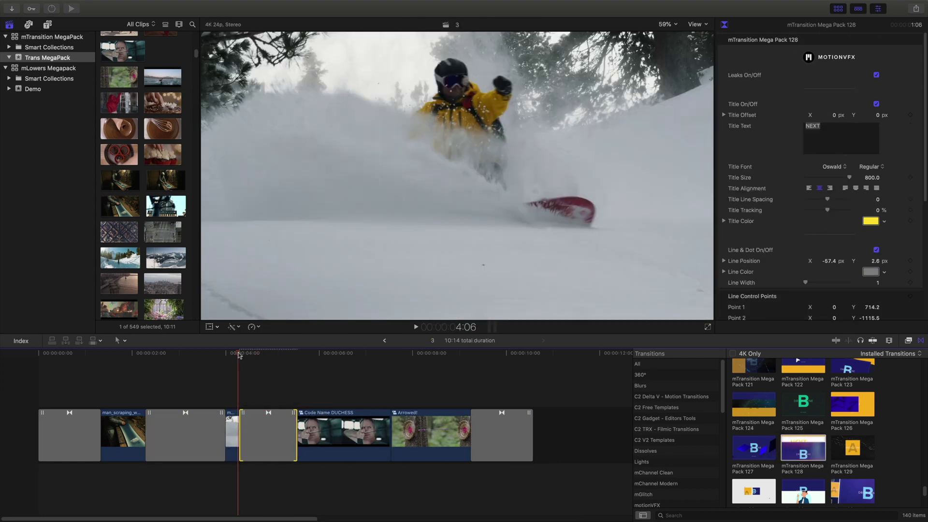
{"action": "key", "text": "space"}
{"action": "key", "text": "space"}
{"action": "left_click", "coordinate": [255, 422]}
Step: Make the Pack 128 NEXT title blue and its line colour black, then play on
{"action": "left_click", "coordinate": [869, 221]}
{"action": "left_click", "coordinate": [419, 366]}
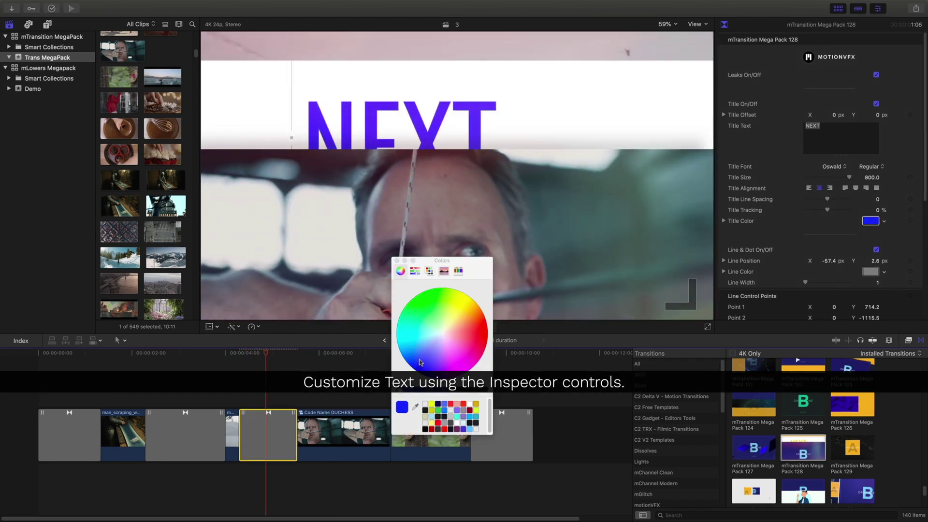
{"action": "left_click", "coordinate": [396, 261]}
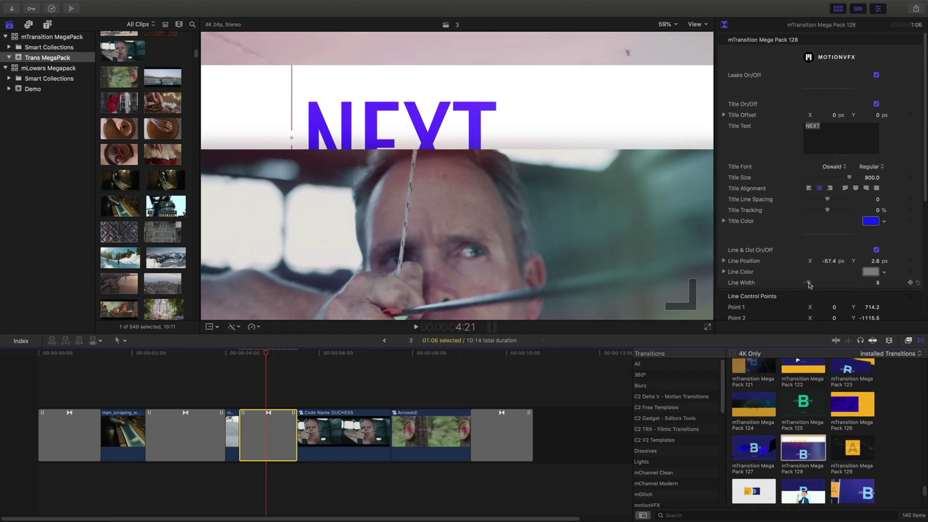
{"action": "left_click", "coordinate": [870, 271]}
{"action": "left_click_drag", "start_coordinate": [477, 390], "coordinate": [406, 390]}
{"action": "left_click", "coordinate": [397, 262]}
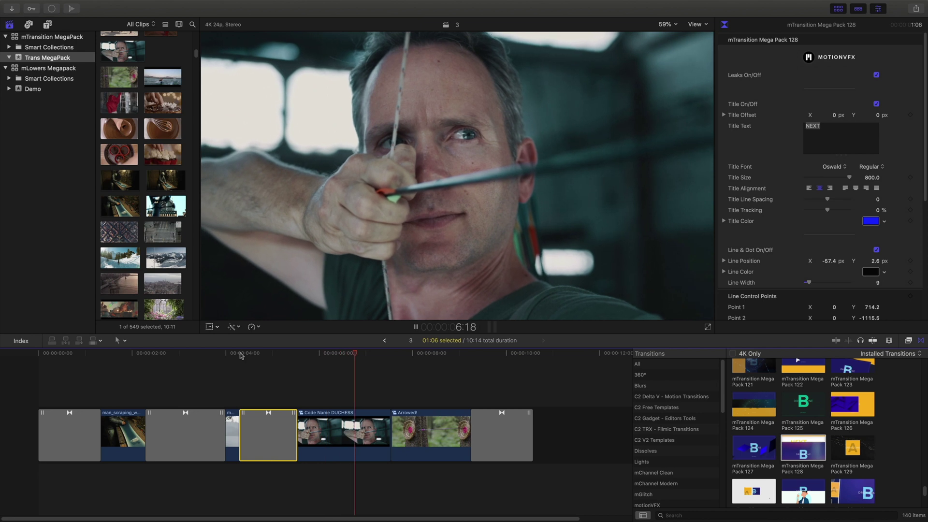
{"action": "key", "text": "space"}
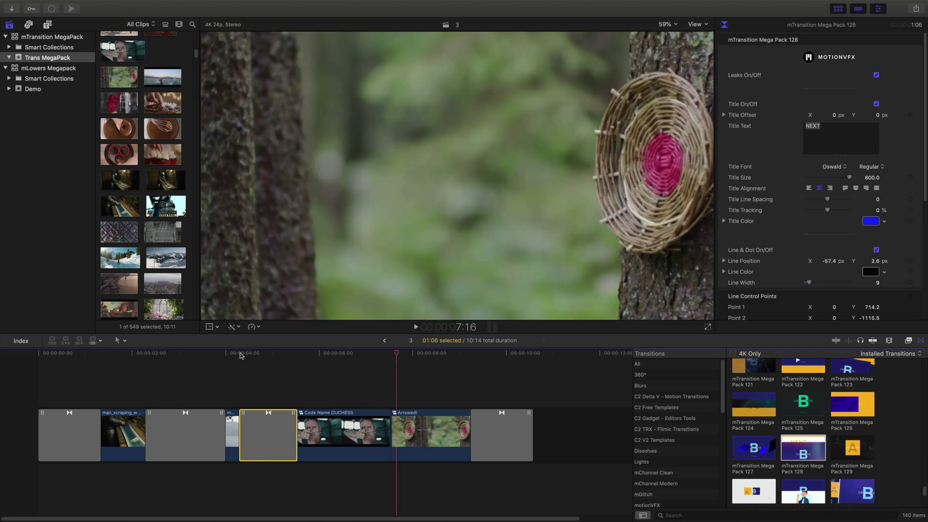
Step: Add Mega Pack 17 between the DUCHESS and Arrowed! clips with Custom Lights Tube switched off
{"action": "left_click_drag", "start_coordinate": [925, 498], "coordinate": [923, 383]}
{"action": "left_click_drag", "start_coordinate": [799, 427], "coordinate": [392, 435]}
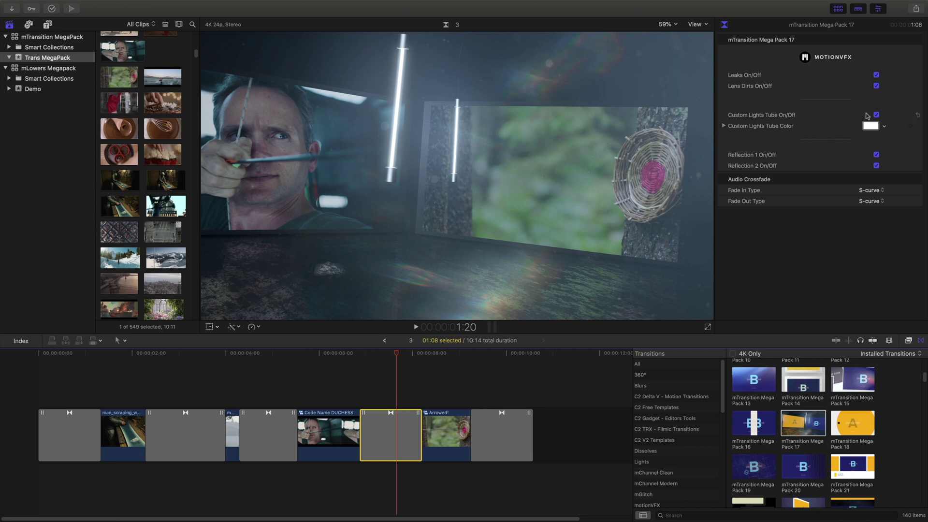
{"action": "left_click", "coordinate": [876, 114]}
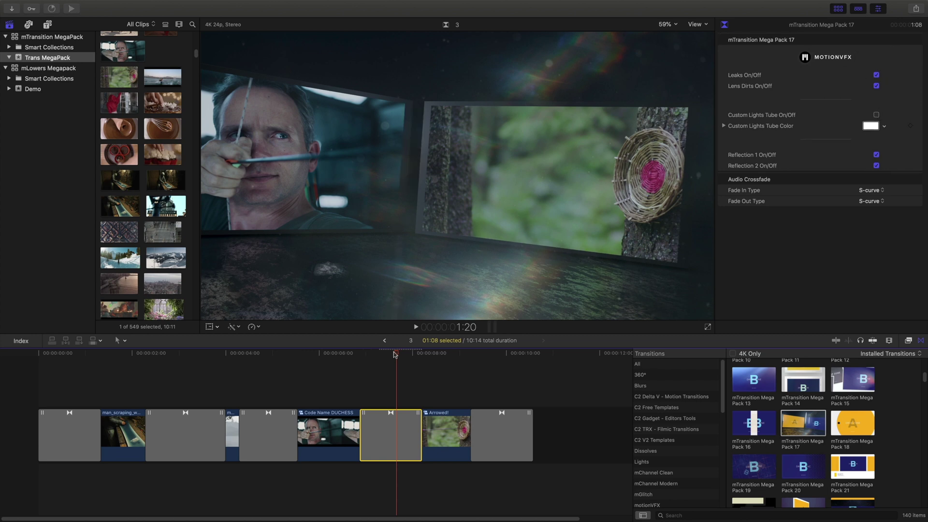
{"action": "left_click_drag", "start_coordinate": [382, 356], "coordinate": [360, 356]}
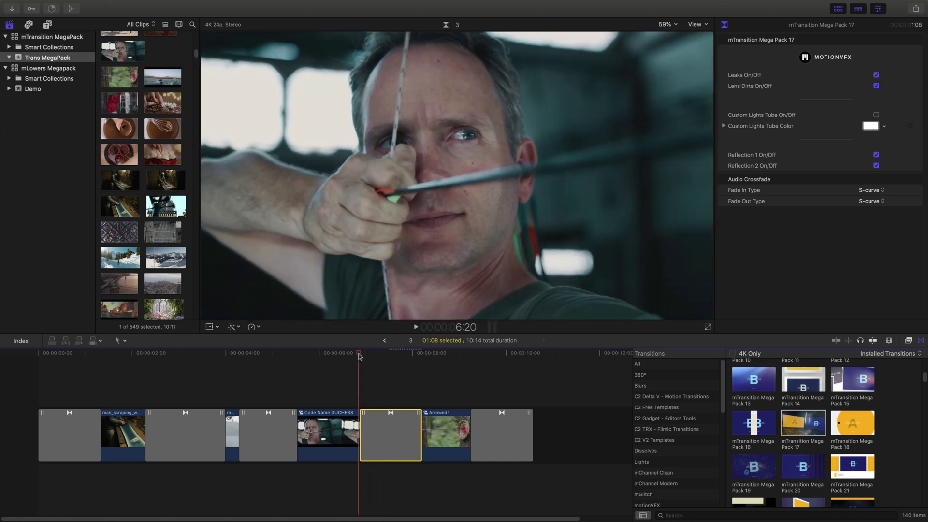